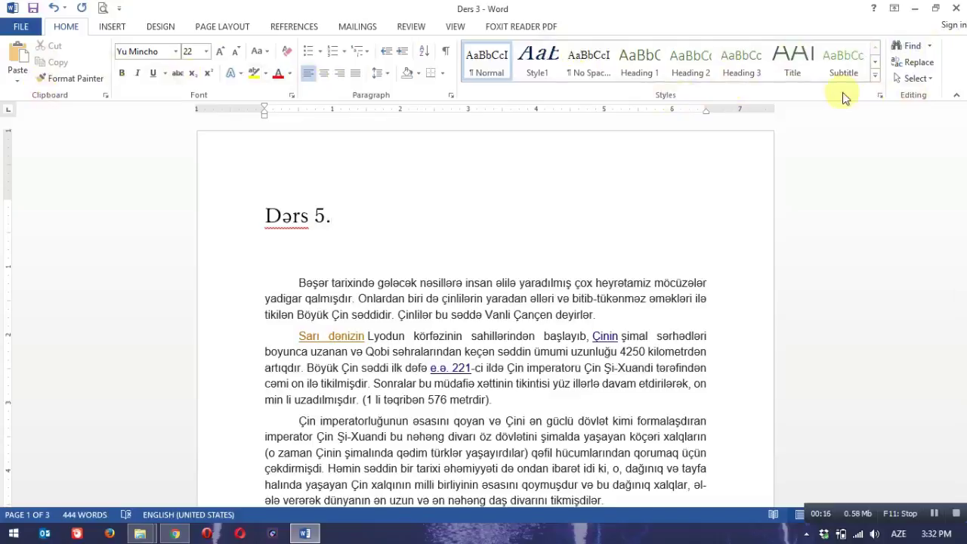
Apply the Title style to the 'Dərs 5.' heading, making it Calibri Light 36 capitals
{"action": "left_click", "coordinate": [338, 240]}
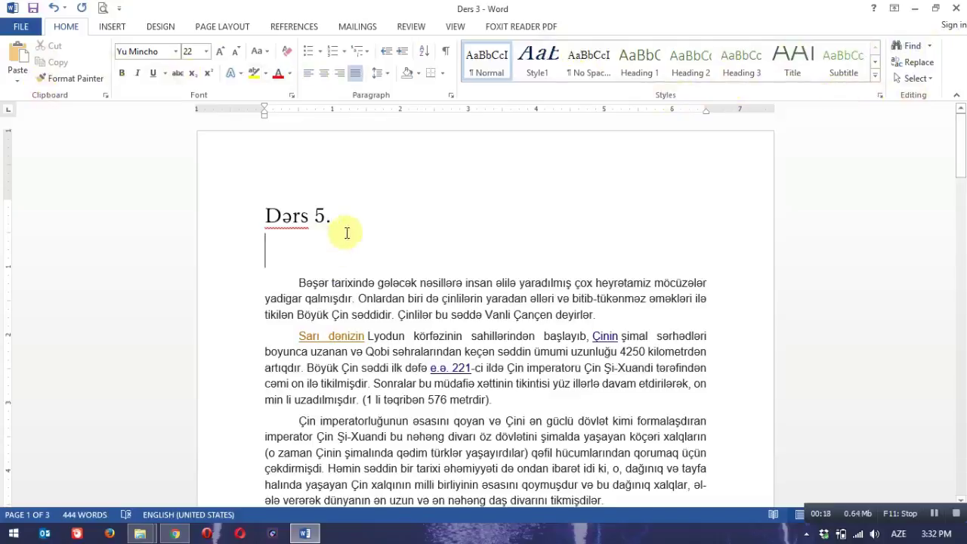
{"action": "left_click_drag", "start_coordinate": [347, 234], "coordinate": [276, 215]}
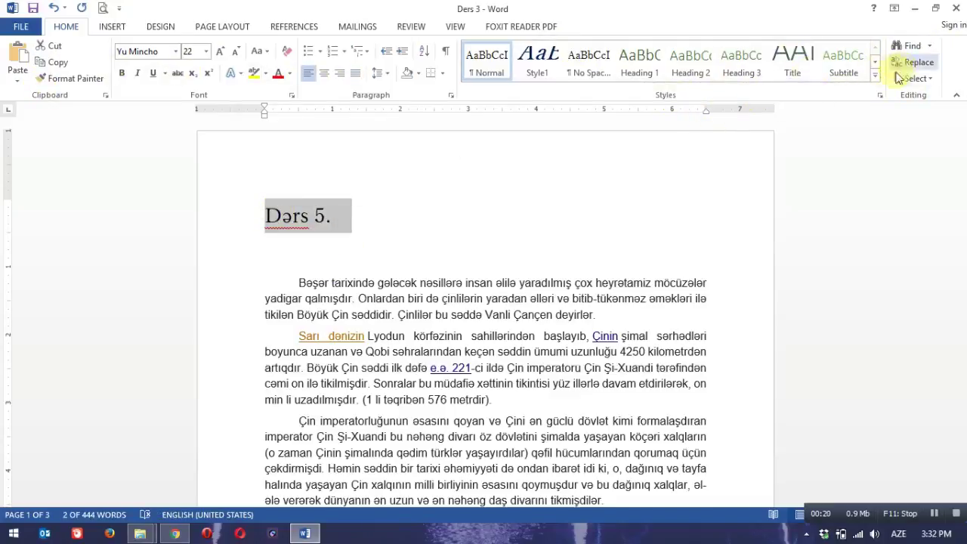
{"action": "left_click_drag", "start_coordinate": [370, 218], "coordinate": [254, 227]}
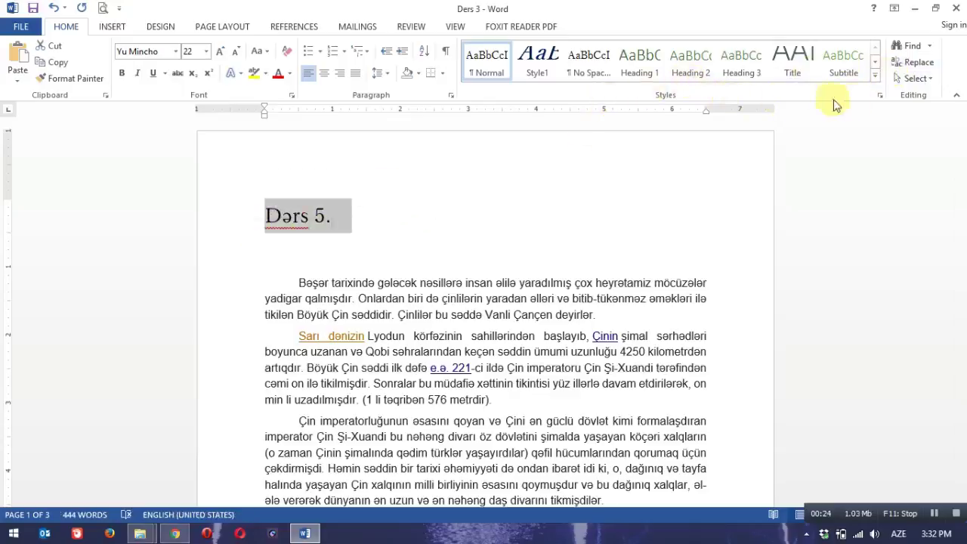
{"action": "left_click", "coordinate": [475, 227]}
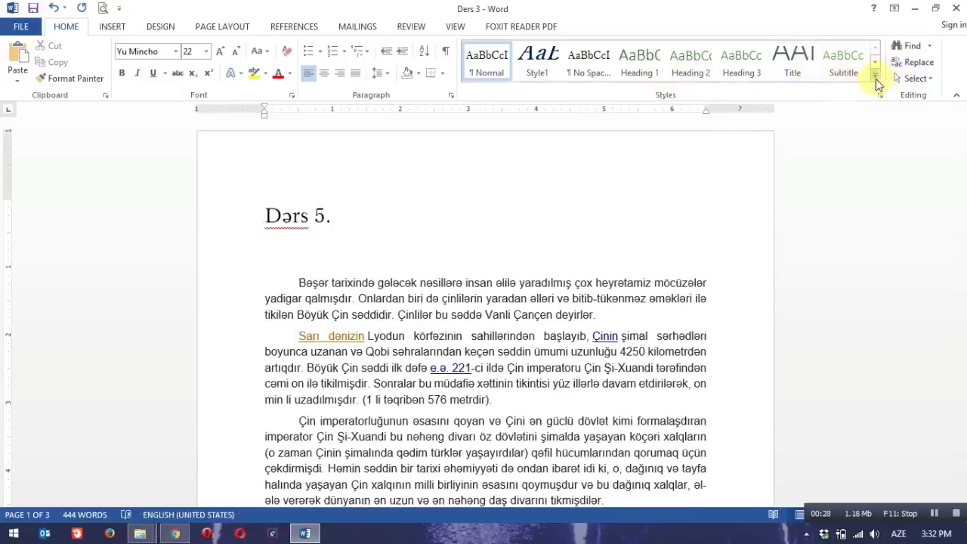
{"action": "left_click", "coordinate": [875, 78]}
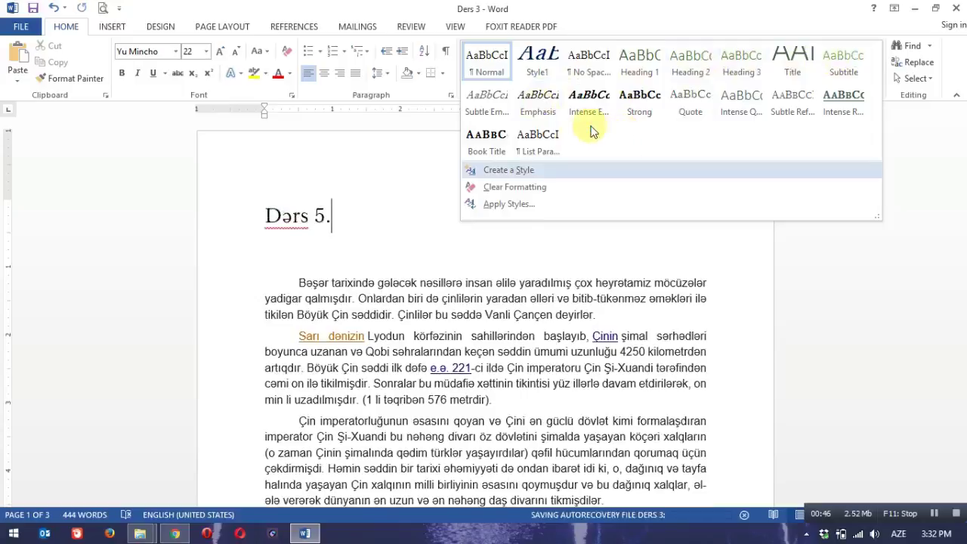
{"action": "left_click", "coordinate": [339, 204]}
{"action": "left_click", "coordinate": [238, 203]}
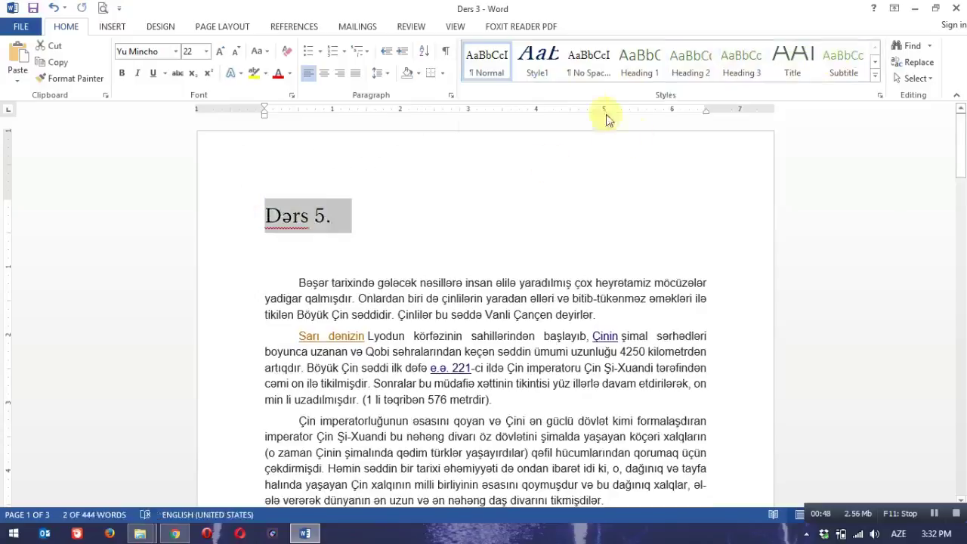
{"action": "left_click", "coordinate": [874, 77]}
{"action": "left_click", "coordinate": [874, 78]}
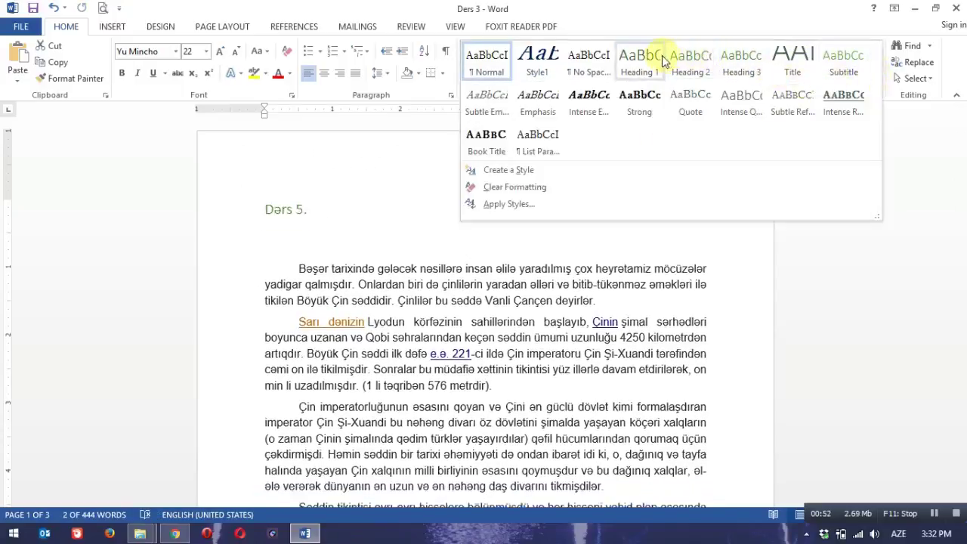
{"action": "left_click", "coordinate": [790, 61]}
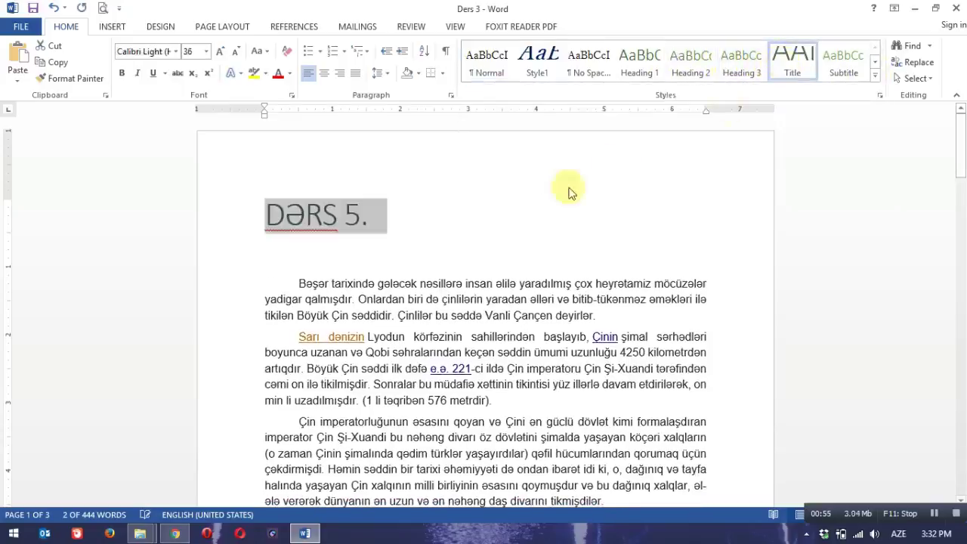
{"action": "left_click", "coordinate": [468, 214]}
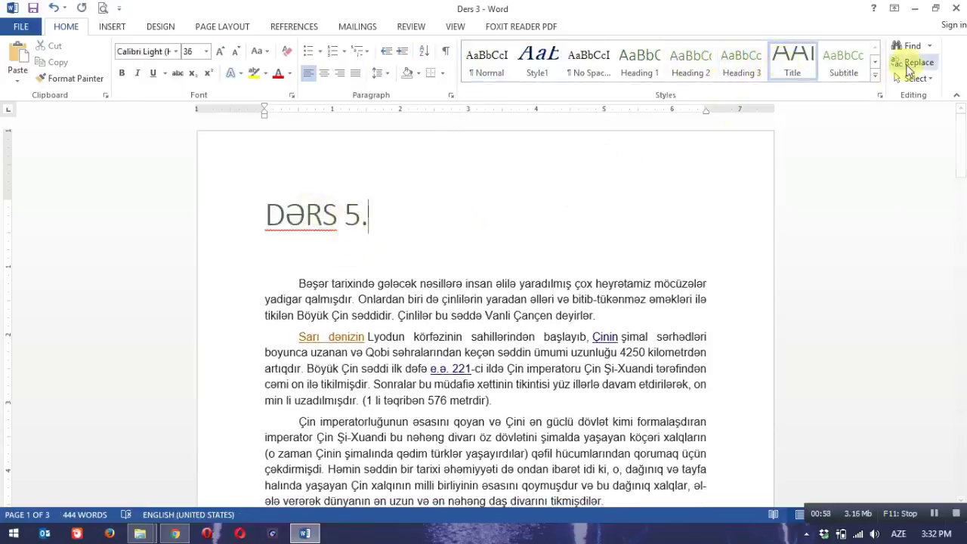
Create a new style from the heading, renamed from Style2 to 'Yeni style', with Linked type
{"action": "left_click", "coordinate": [875, 78]}
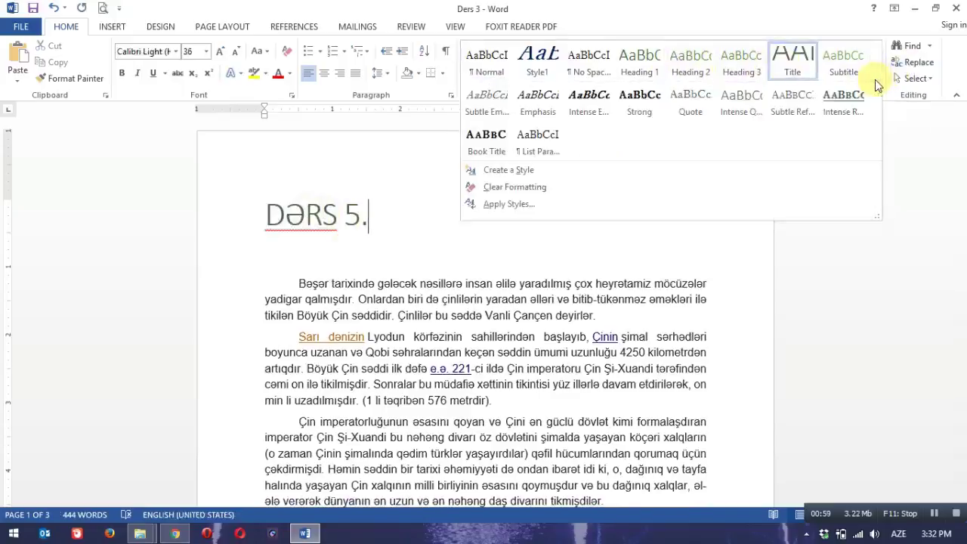
{"action": "left_click", "coordinate": [627, 169]}
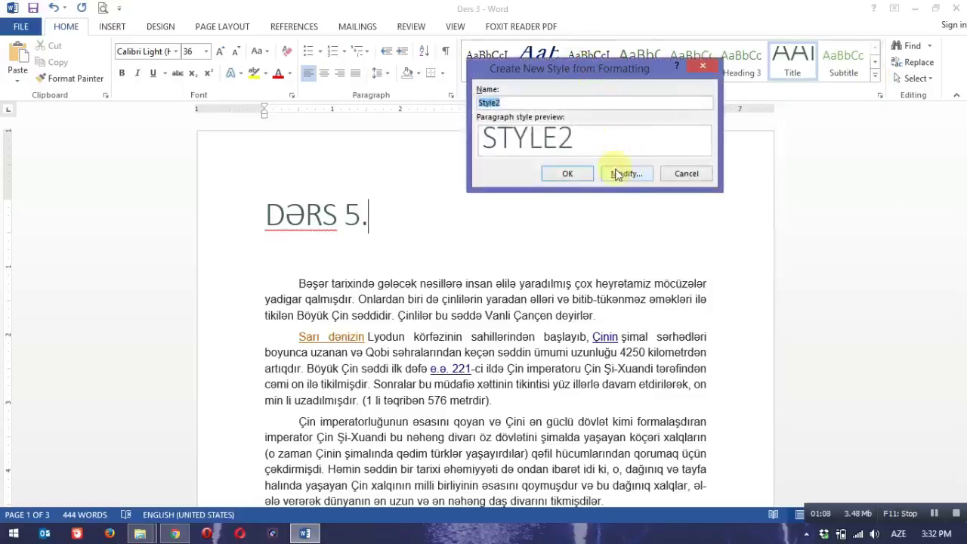
{"action": "left_click", "coordinate": [623, 179]}
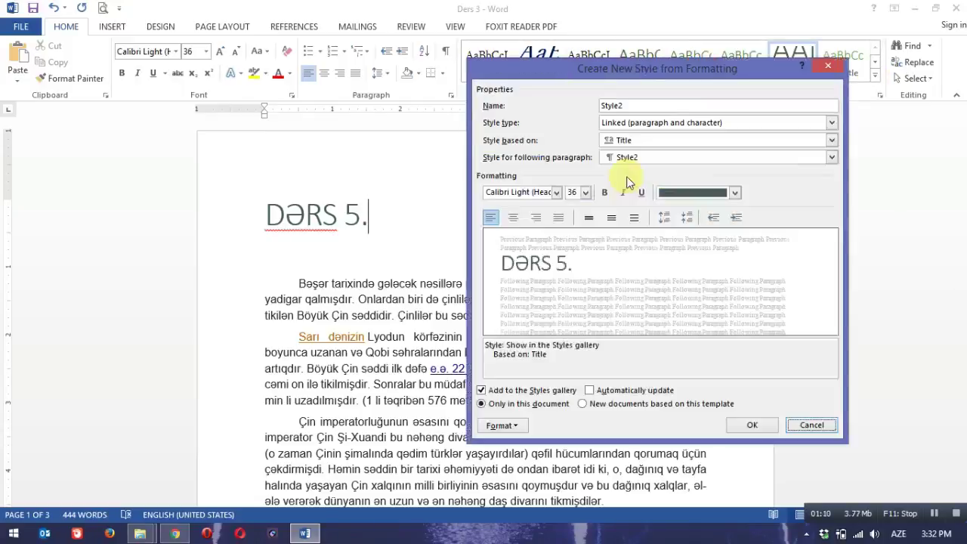
{"action": "left_click", "coordinate": [689, 105]}
{"action": "left_click_drag", "start_coordinate": [690, 106], "coordinate": [594, 100]}
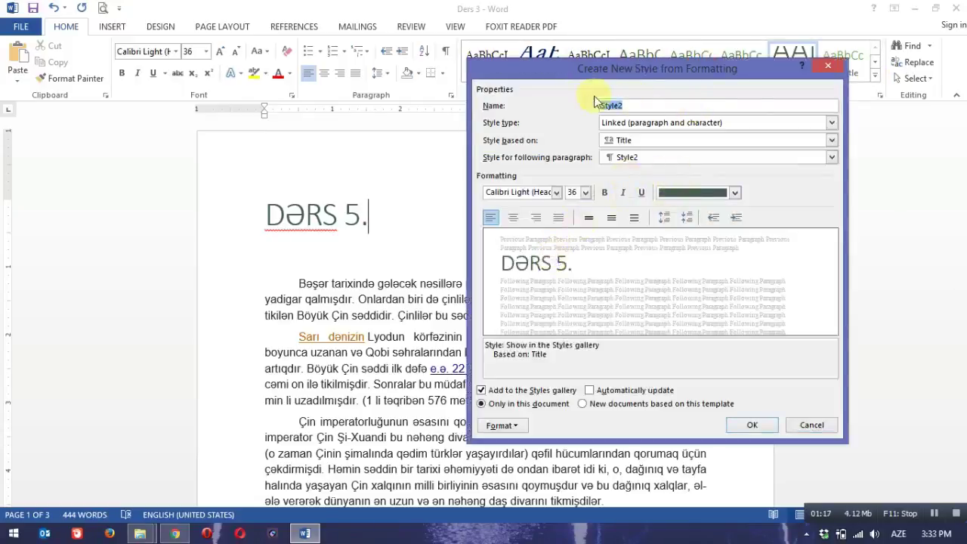
{"action": "type", "text": "Yeni "}
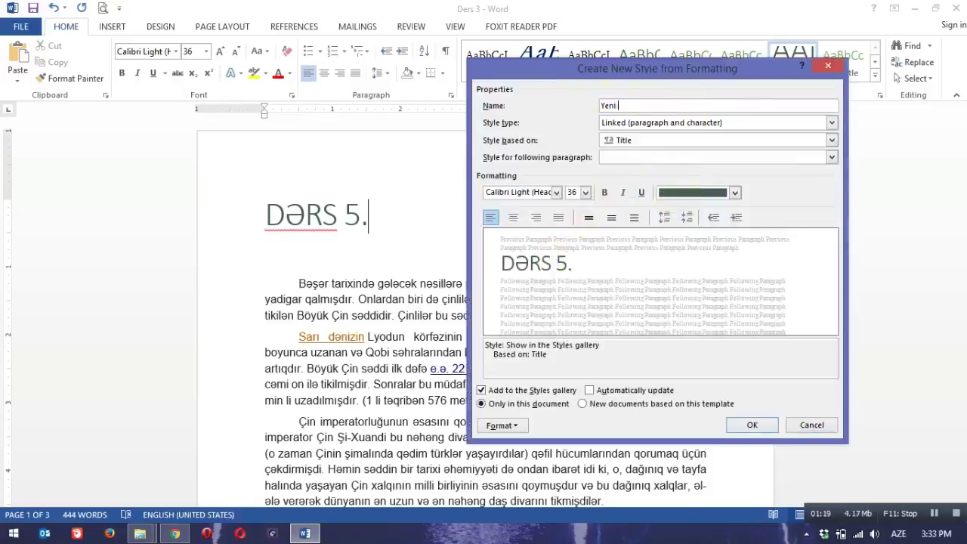
{"action": "type", "text": "style"}
{"action": "left_click", "coordinate": [832, 123]}
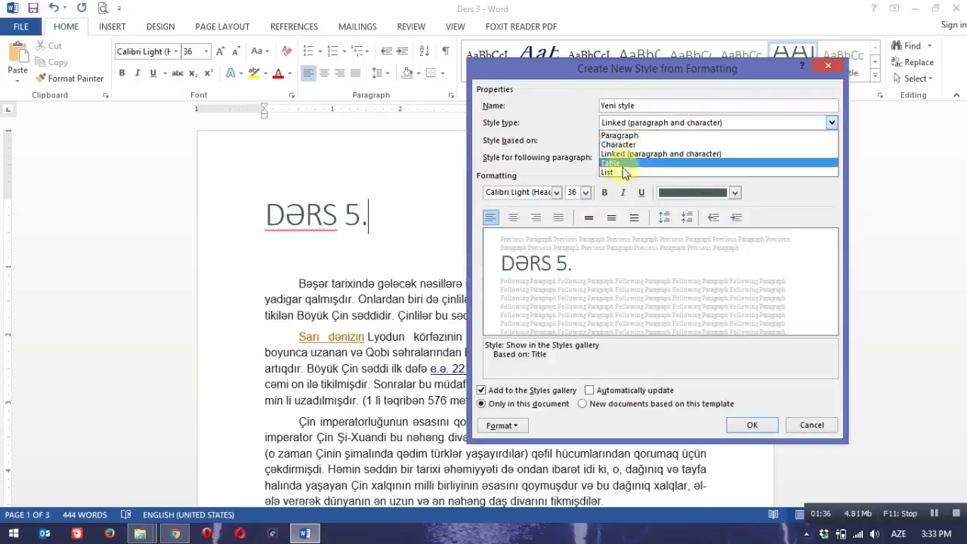
{"action": "left_click", "coordinate": [656, 154]}
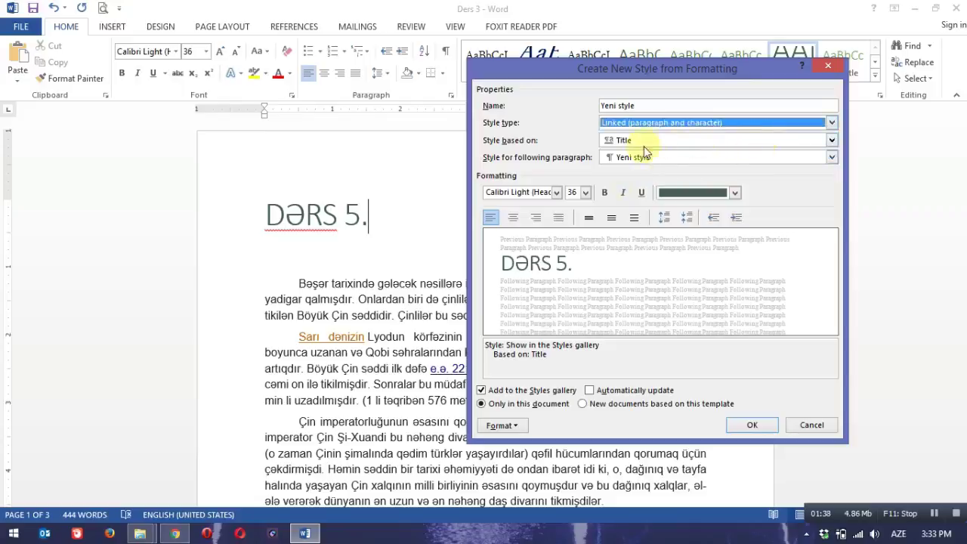
{"action": "left_click", "coordinate": [832, 140]}
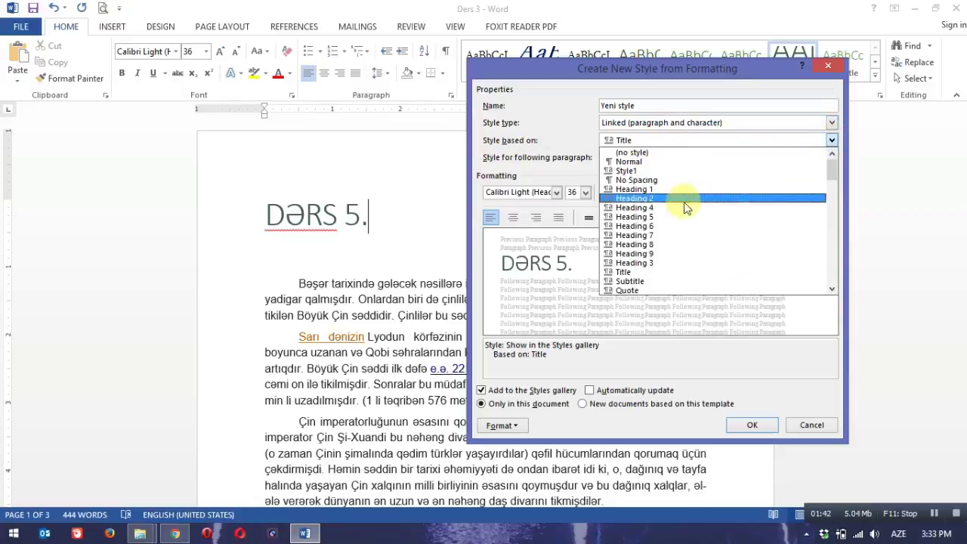
Base Yeni style on Heading 6 with bold 24 pt Yu Mincho in dark blue, and apply it
{"action": "left_click", "coordinate": [666, 227]}
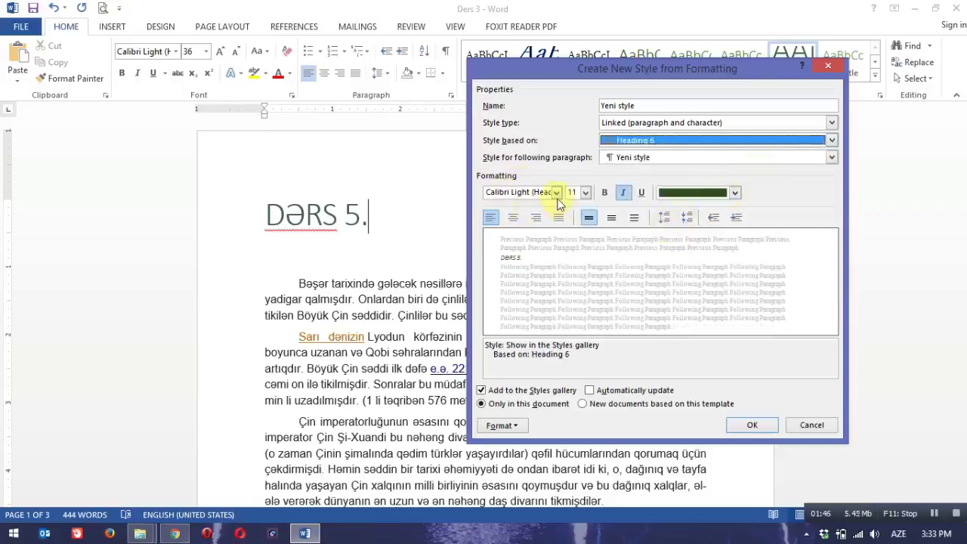
{"action": "left_click", "coordinate": [557, 193]}
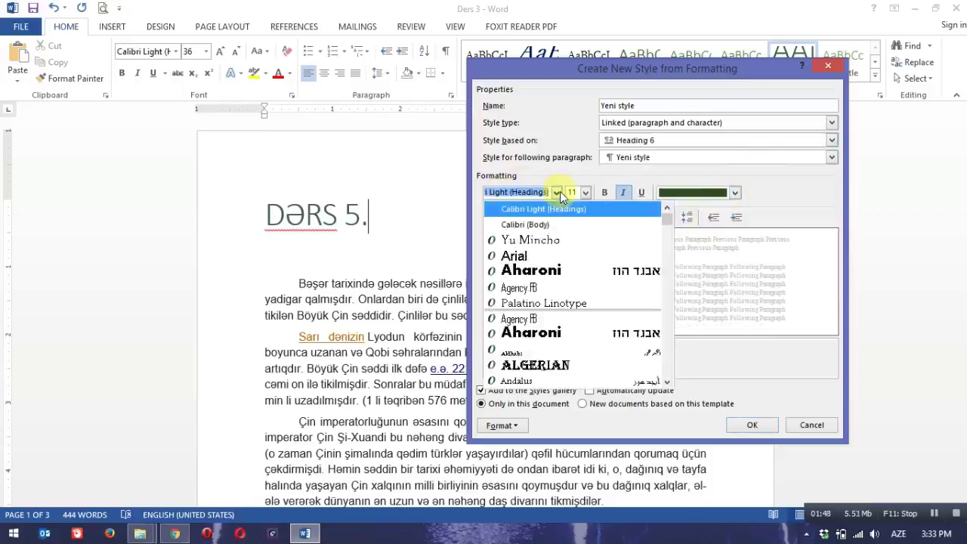
{"action": "left_click", "coordinate": [539, 240]}
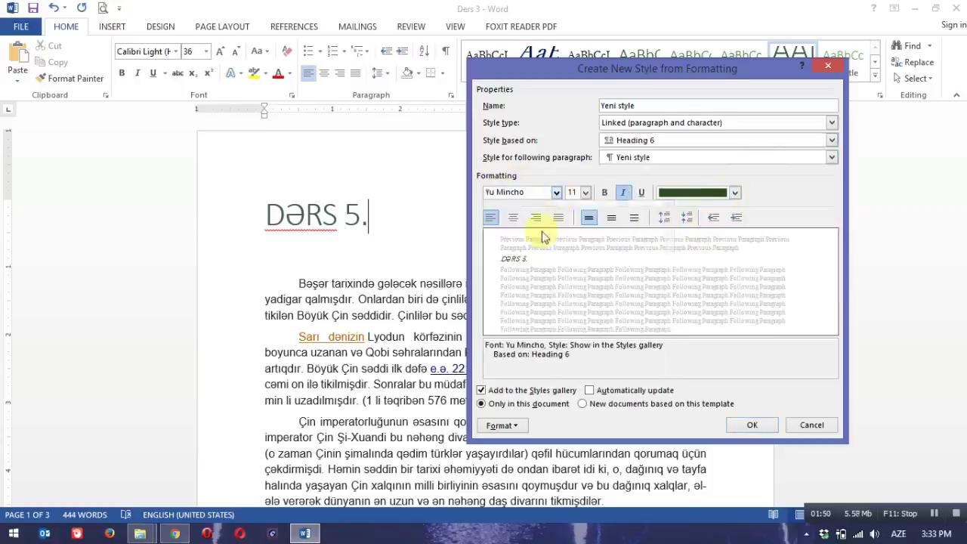
{"action": "left_click", "coordinate": [585, 192]}
{"action": "left_click", "coordinate": [572, 298]}
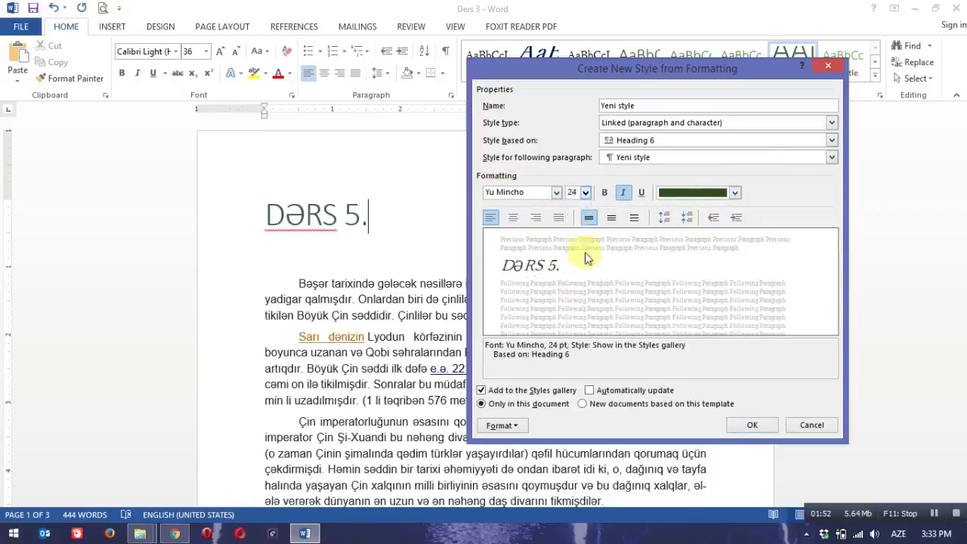
{"action": "left_click", "coordinate": [604, 192]}
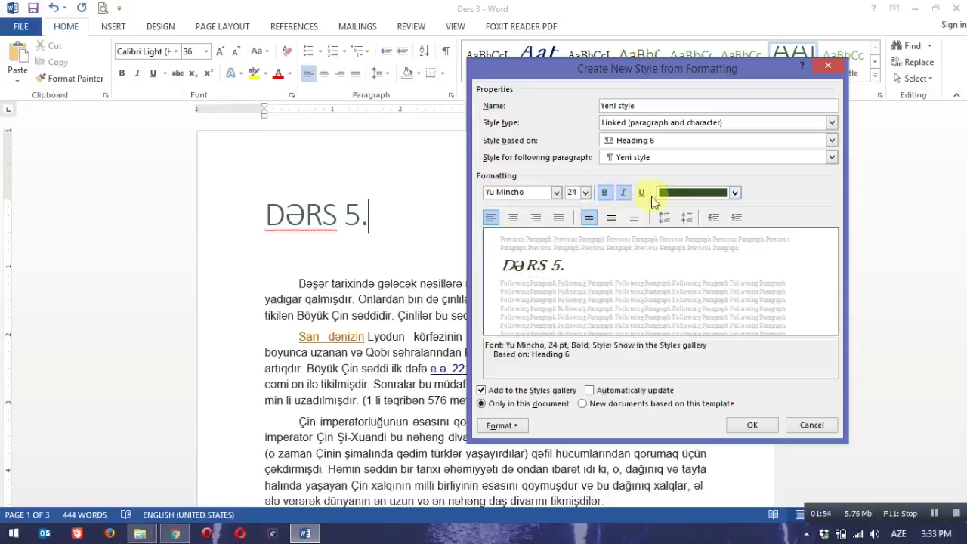
{"action": "left_click", "coordinate": [734, 192]}
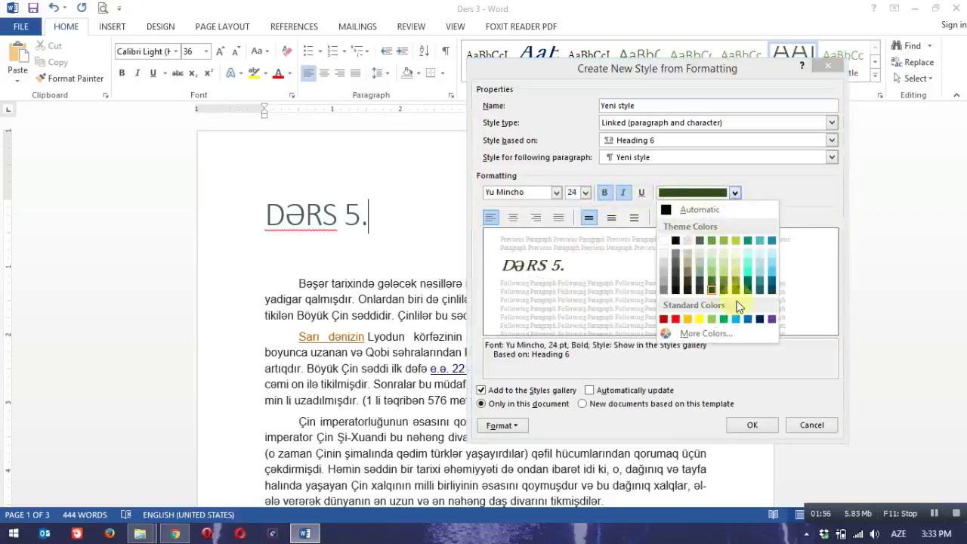
{"action": "left_click", "coordinate": [758, 321]}
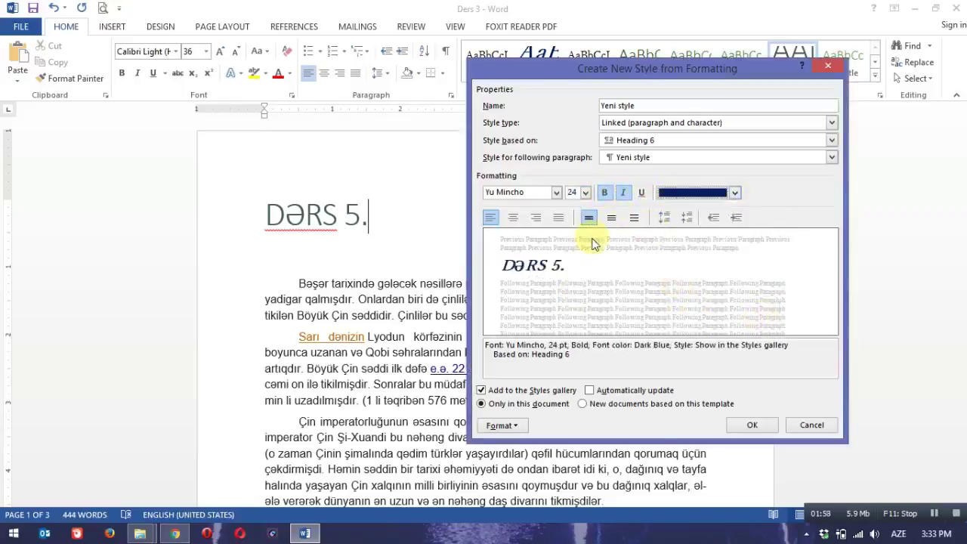
{"action": "key", "text": "Return"}
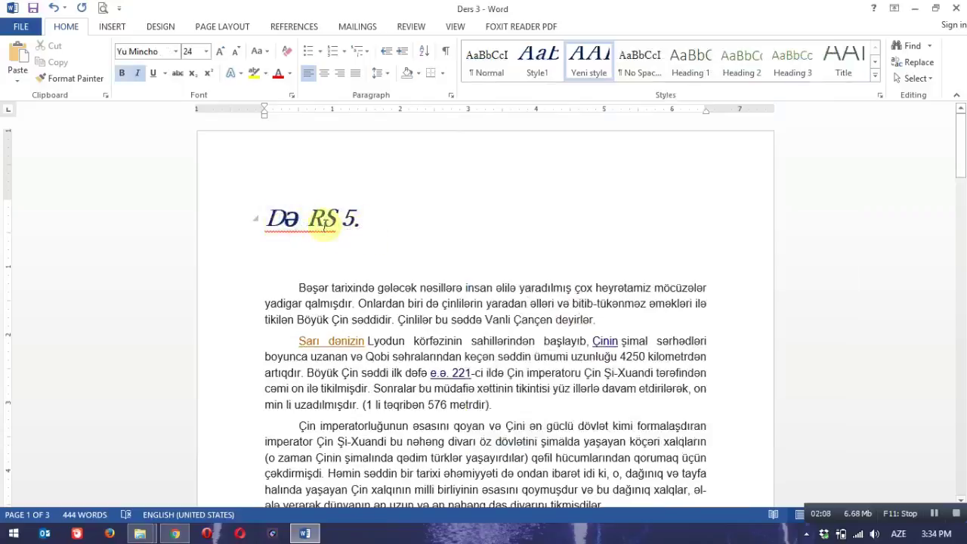
{"action": "left_click", "coordinate": [305, 220]}
{"action": "left_click", "coordinate": [367, 217]}
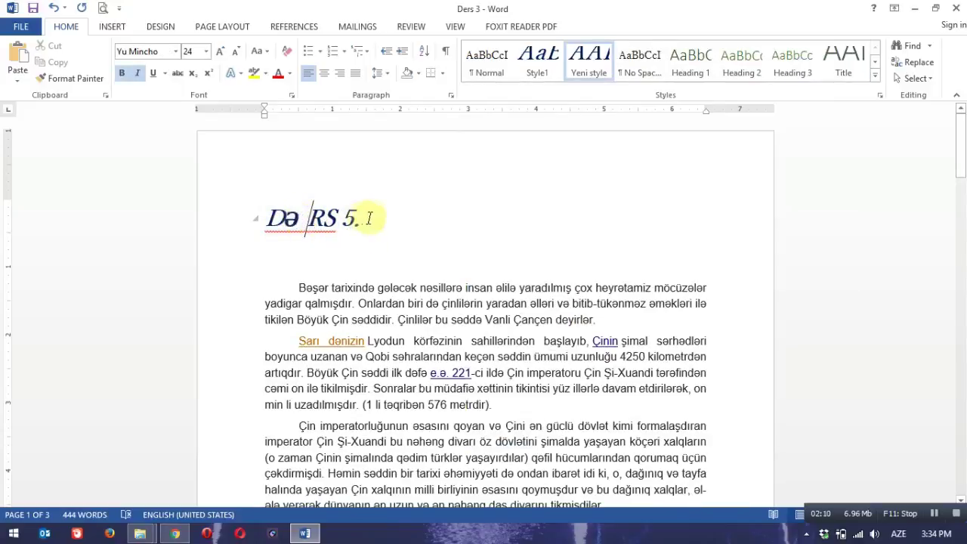
{"action": "triple_click", "coordinate": [367, 215]}
{"action": "left_click", "coordinate": [493, 210]}
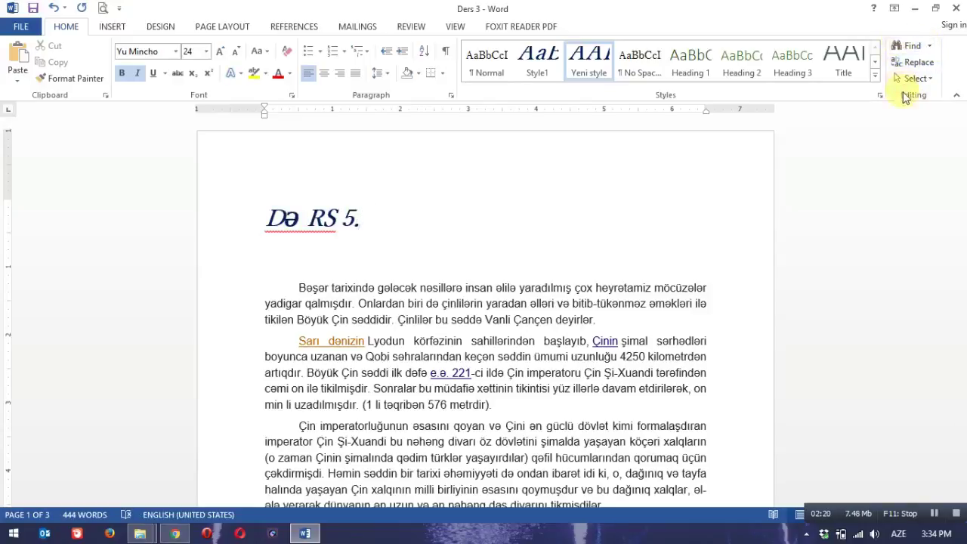
Search for 'Bəşər' in the Navigation pane, visit both matches, then clear the search
{"action": "left_click", "coordinate": [931, 47]}
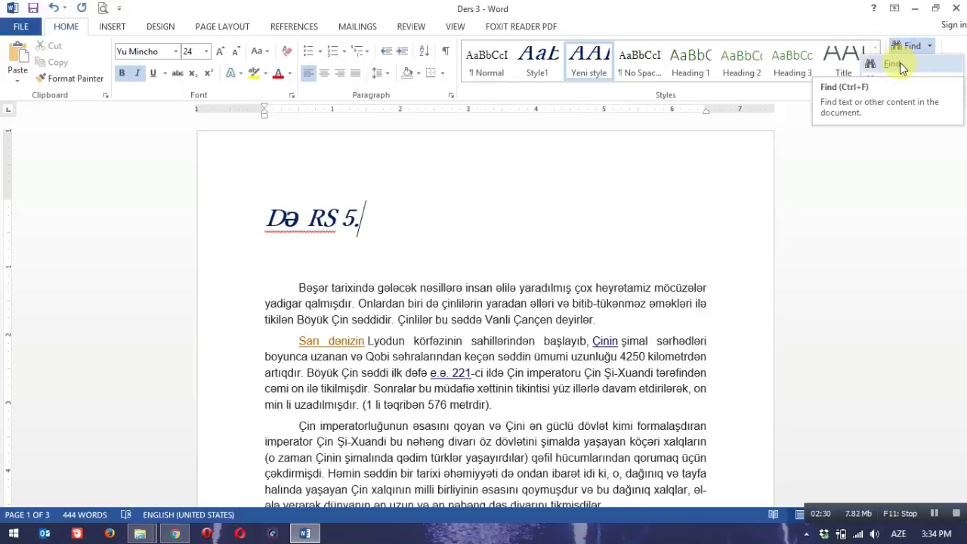
{"action": "left_click", "coordinate": [895, 64]}
{"action": "type", "text": "Bəşir"}
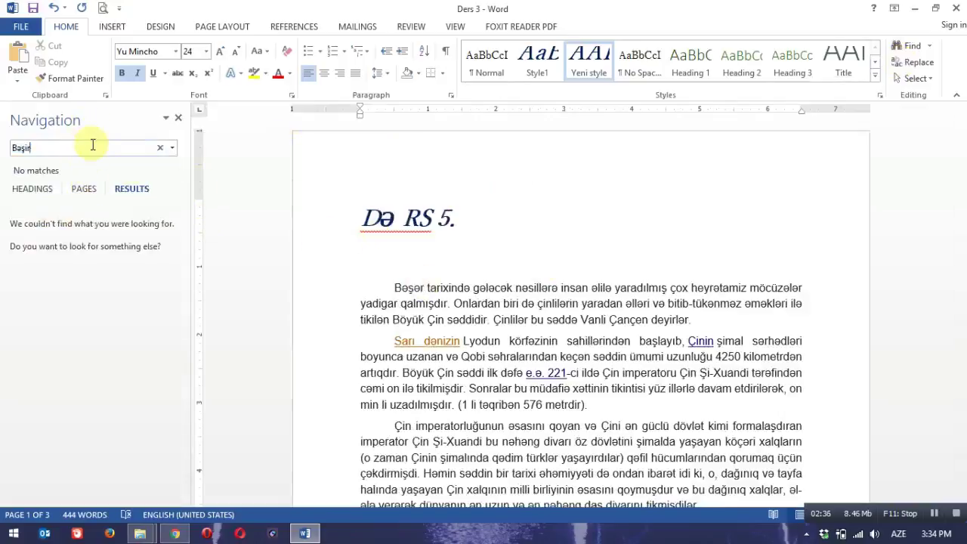
{"action": "key", "text": "BackSpace"}
{"action": "key", "text": "BackSpace"}
{"action": "type", "text": "ə"}
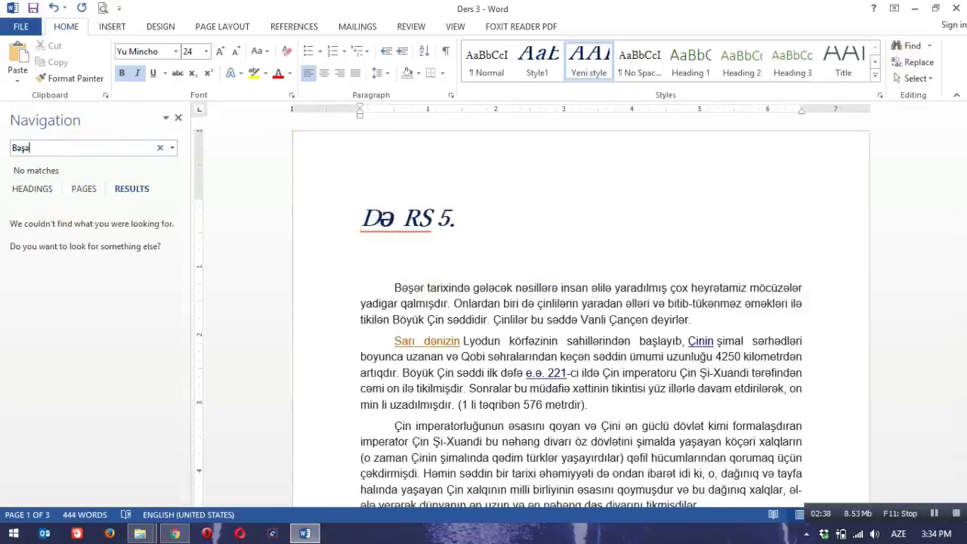
{"action": "type", "text": "r"}
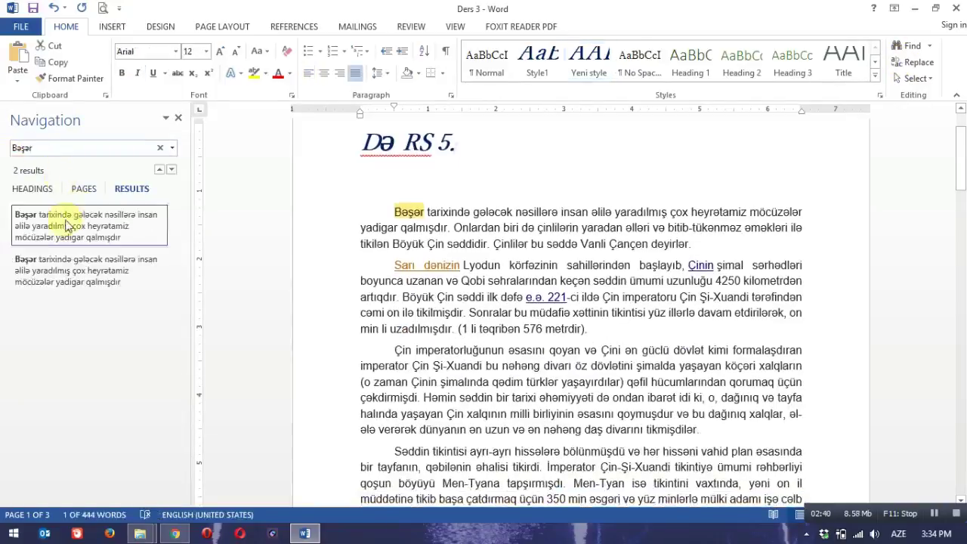
{"action": "left_click", "coordinate": [72, 273]}
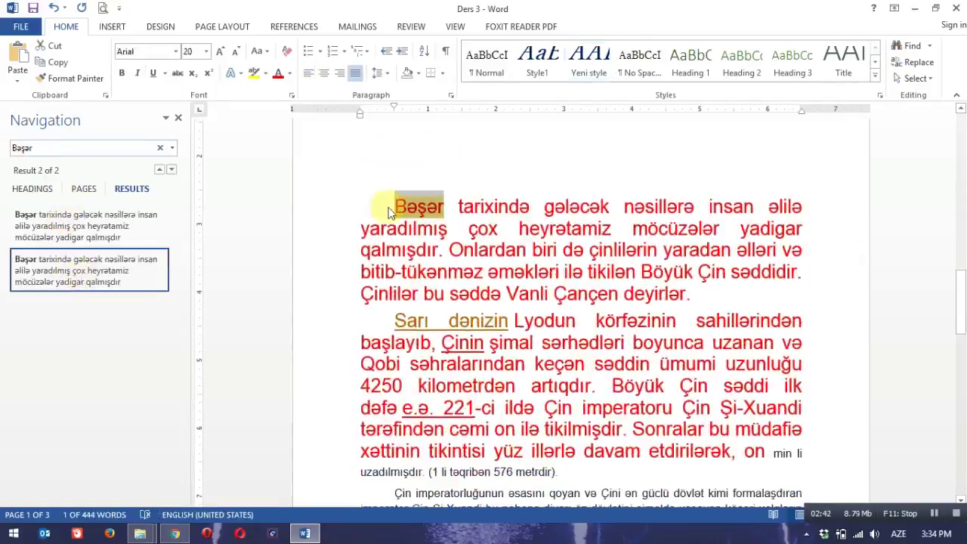
{"action": "left_click", "coordinate": [84, 237]}
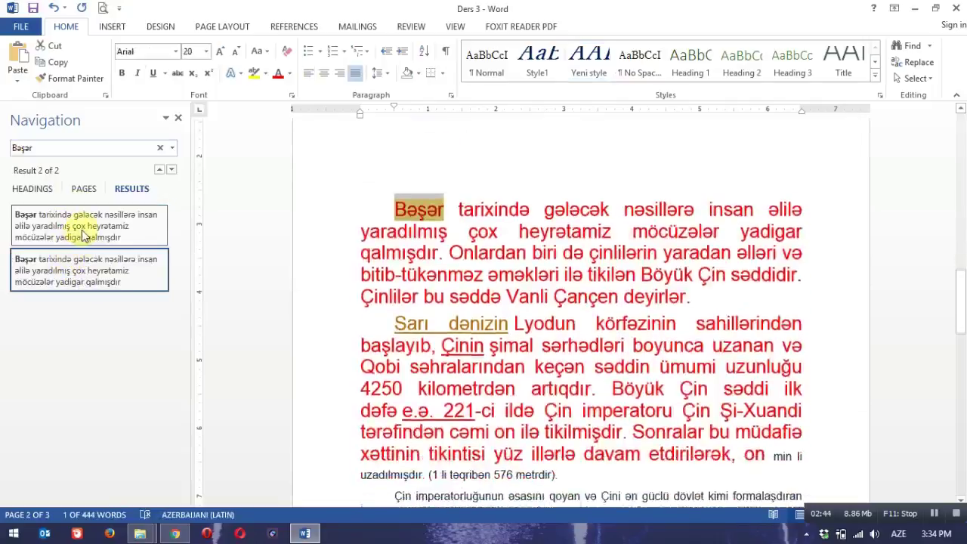
{"action": "left_click", "coordinate": [160, 148]}
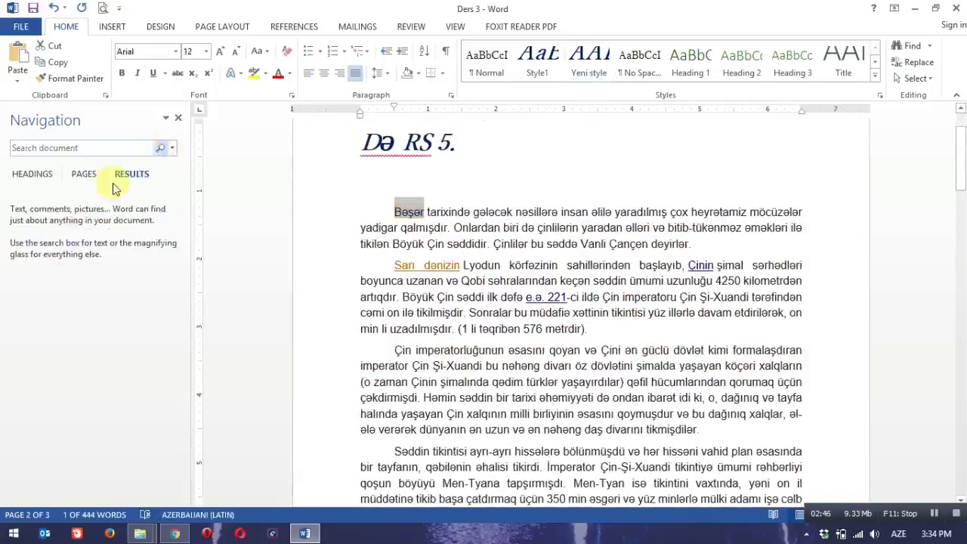
Close the Navigation pane and open Advanced Find on its Replace tab with 'Bəşər' filled in
{"action": "left_click", "coordinate": [178, 119]}
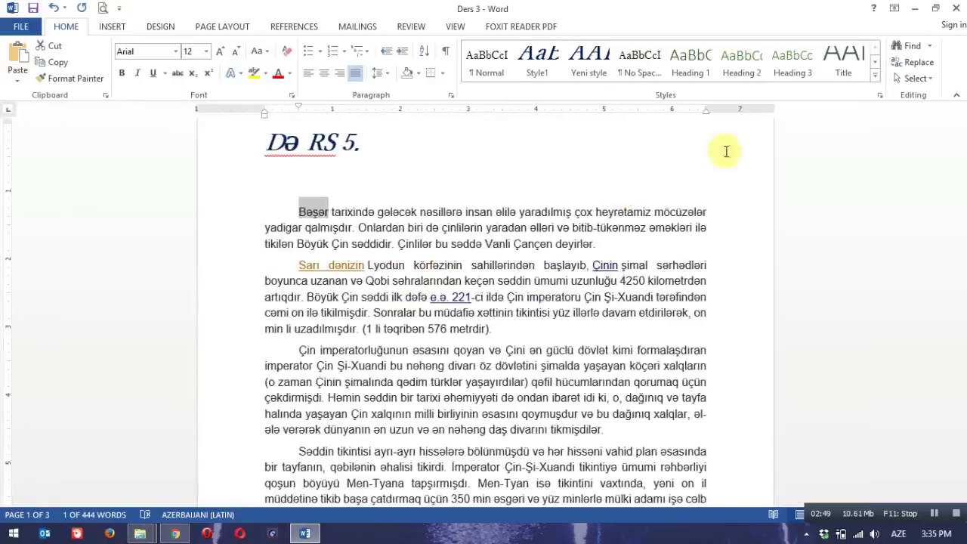
{"action": "left_click", "coordinate": [932, 46]}
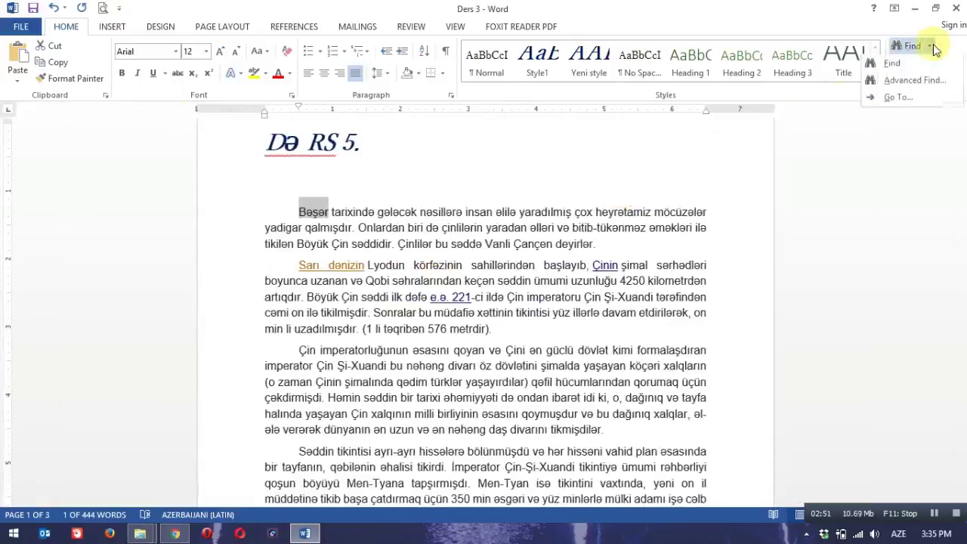
{"action": "left_click", "coordinate": [922, 81]}
{"action": "mouse_move", "coordinate": [678, 127]}
{"action": "left_mouse_down"}
{"action": "mouse_move", "coordinate": [619, 182]}
{"action": "mouse_move", "coordinate": [485, 169]}
{"action": "left_mouse_up"}
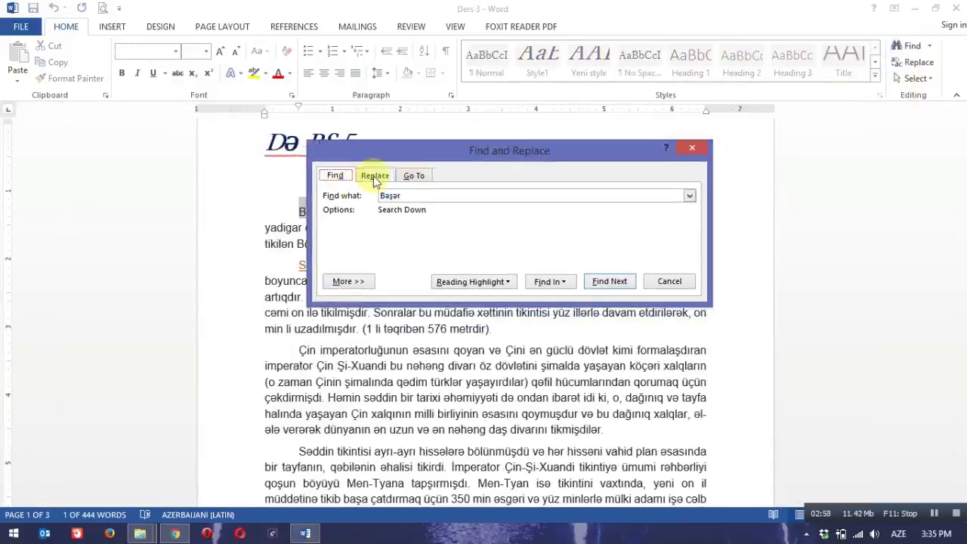
{"action": "left_click", "coordinate": [376, 176]}
{"action": "left_click", "coordinate": [413, 175]}
{"action": "left_click", "coordinate": [335, 175]}
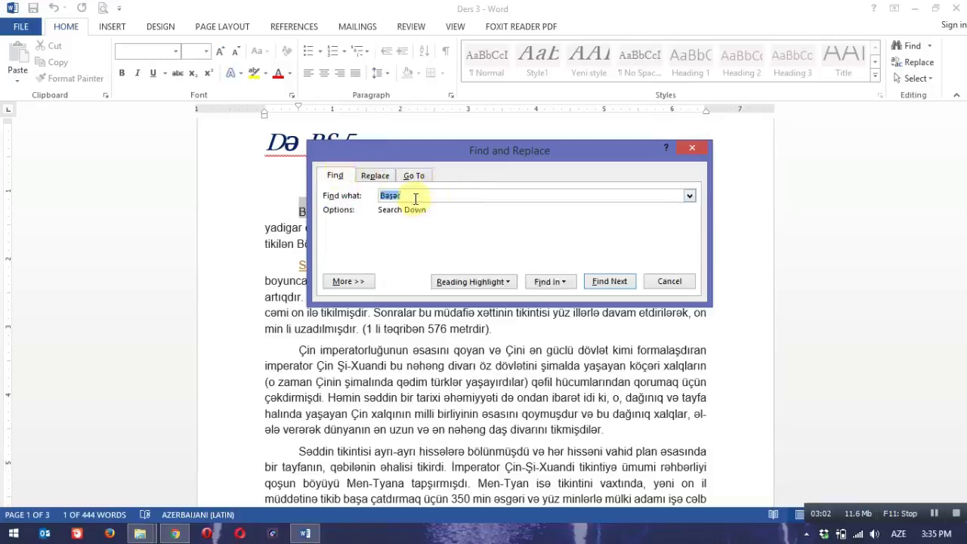
{"action": "left_click", "coordinate": [375, 175]}
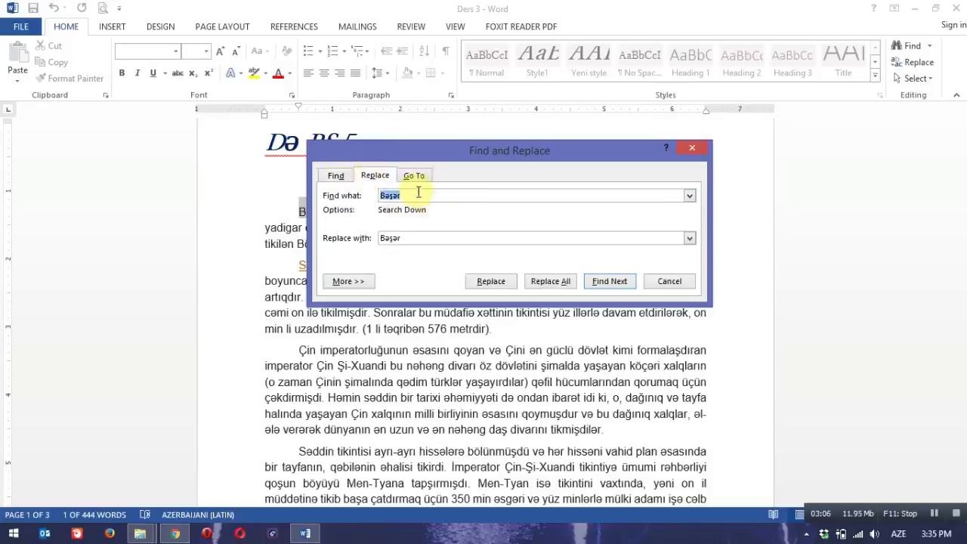
Replace all occurrences of 'Bəşər' with 'Dünya', continuing the search from the document start
{"action": "left_click", "coordinate": [416, 190]}
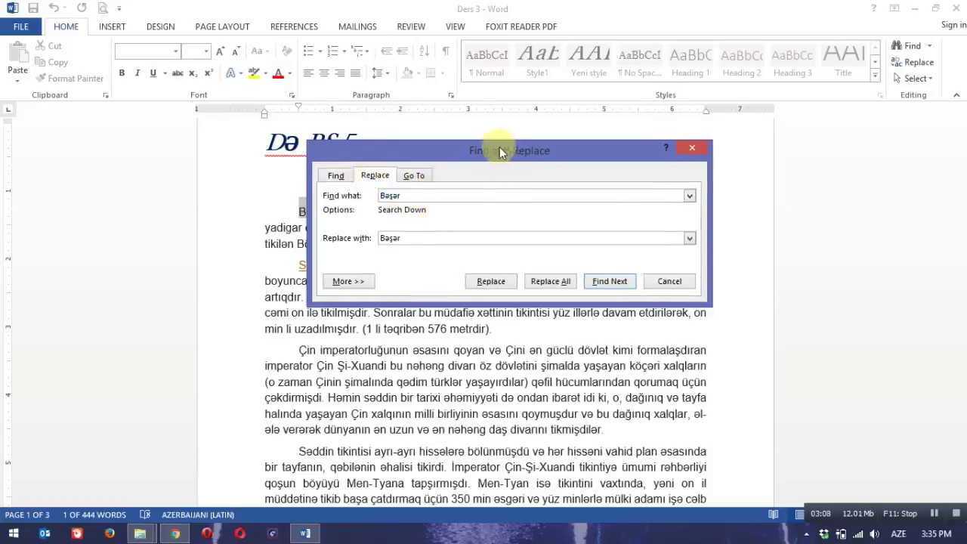
{"action": "mouse_move", "coordinate": [499, 146]}
{"action": "left_mouse_down"}
{"action": "mouse_move", "coordinate": [466, 142]}
{"action": "mouse_move", "coordinate": [465, 157]}
{"action": "left_mouse_up"}
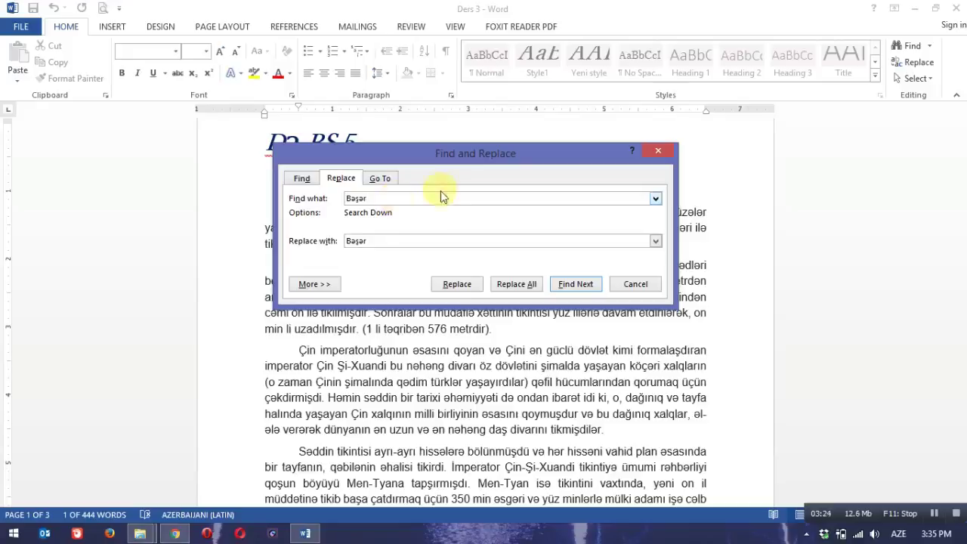
{"action": "left_click", "coordinate": [375, 202]}
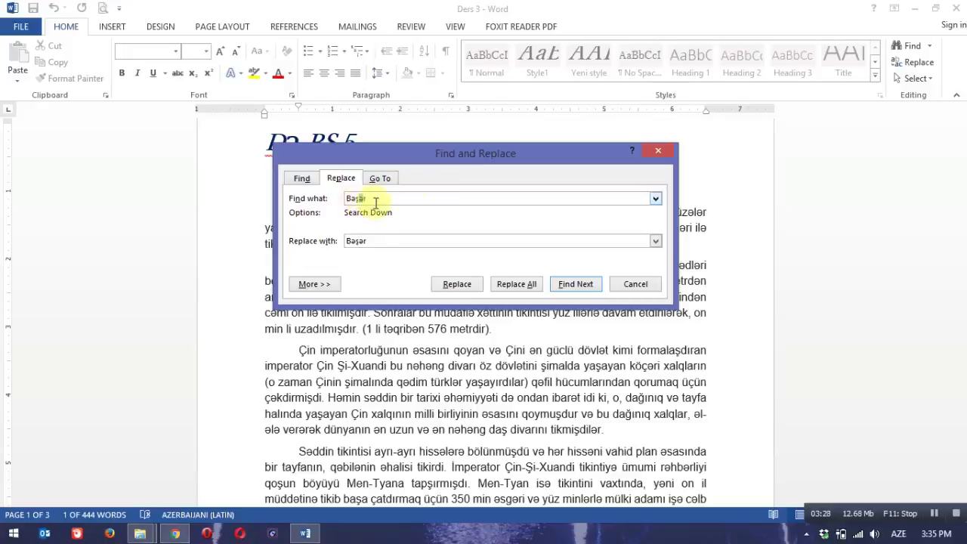
{"action": "left_click", "coordinate": [393, 240]}
{"action": "type", "text": "Dünya"}
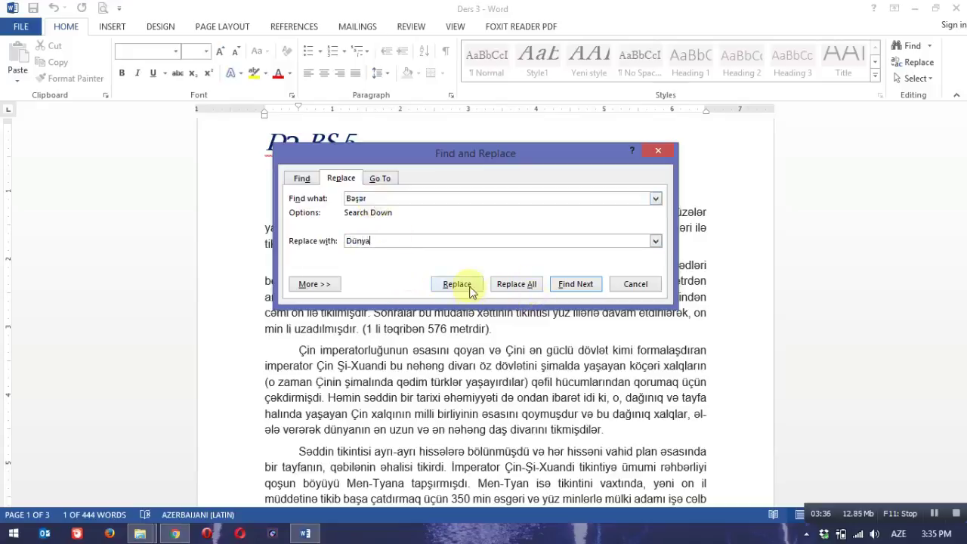
{"action": "left_click", "coordinate": [521, 290]}
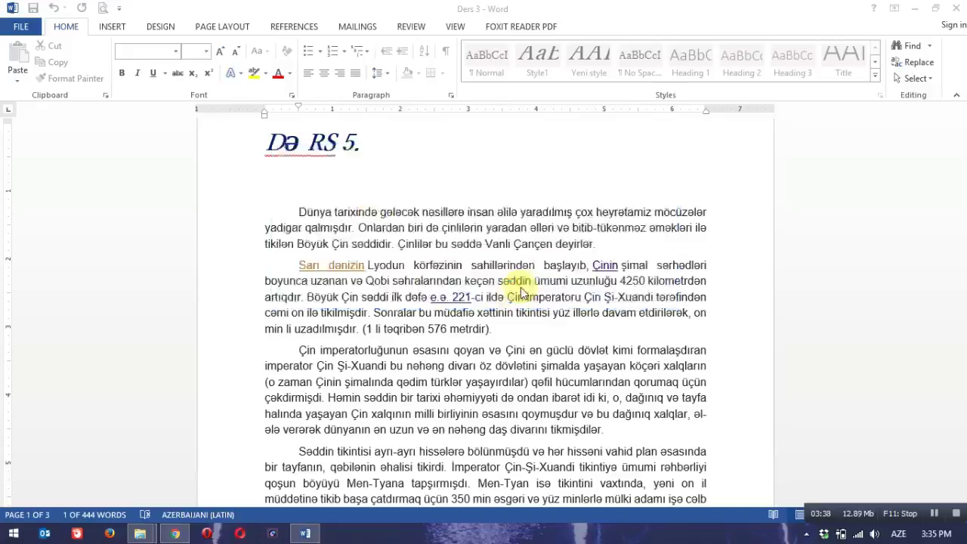
{"action": "left_click_drag", "start_coordinate": [562, 241], "coordinate": [578, 236]}
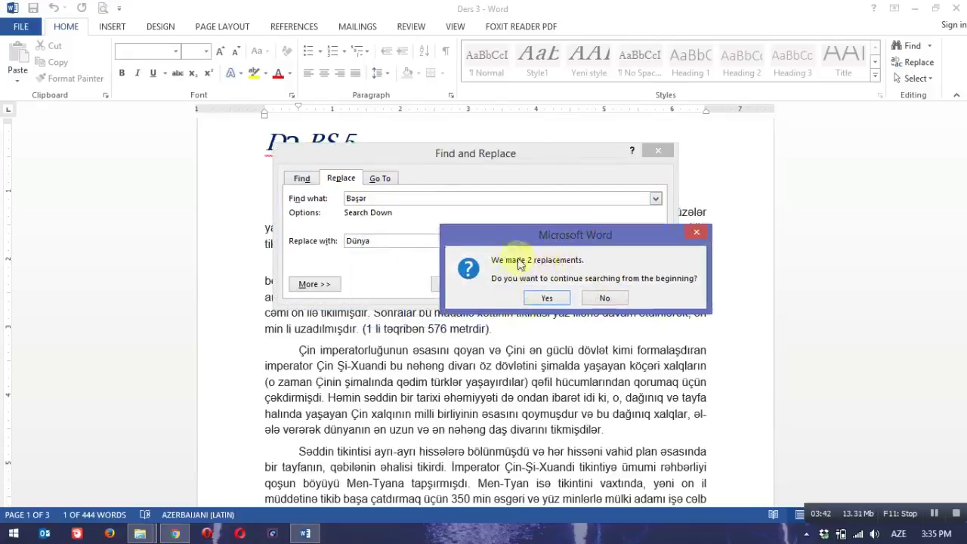
{"action": "left_click", "coordinate": [550, 300]}
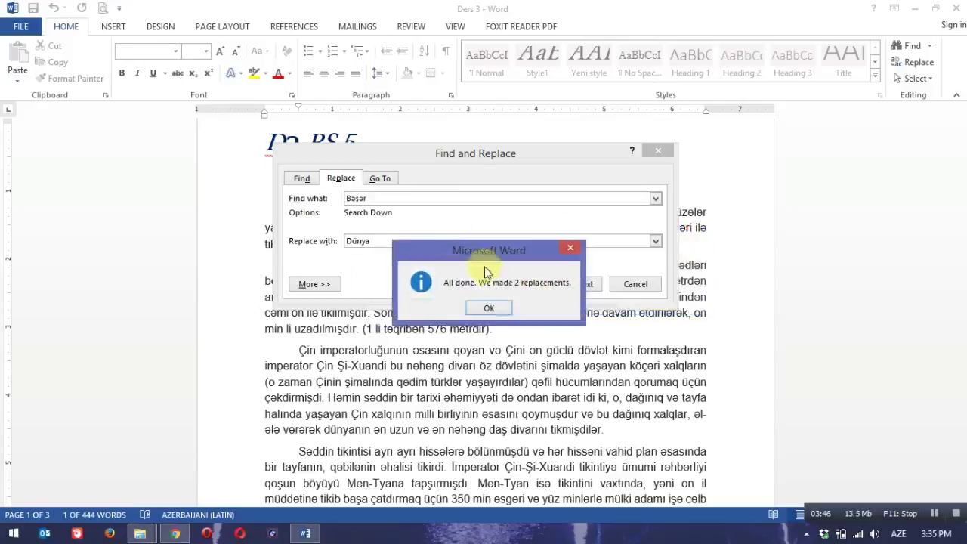
{"action": "left_click", "coordinate": [488, 310]}
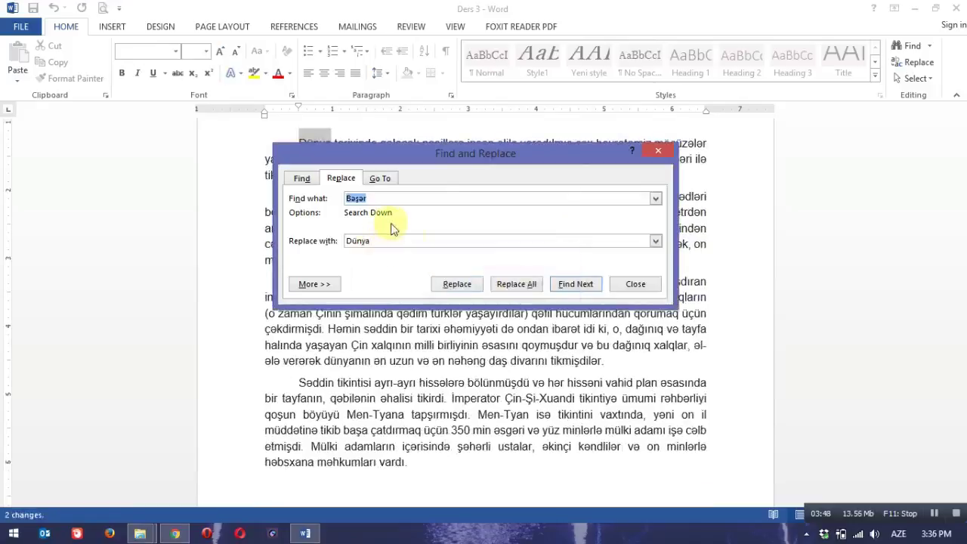
Move the dialog aside to check the first paragraph now reads 'Dünya tarixində'
{"action": "left_click_drag", "start_coordinate": [414, 156], "coordinate": [581, 245]}
{"action": "left_click", "coordinate": [301, 143]}
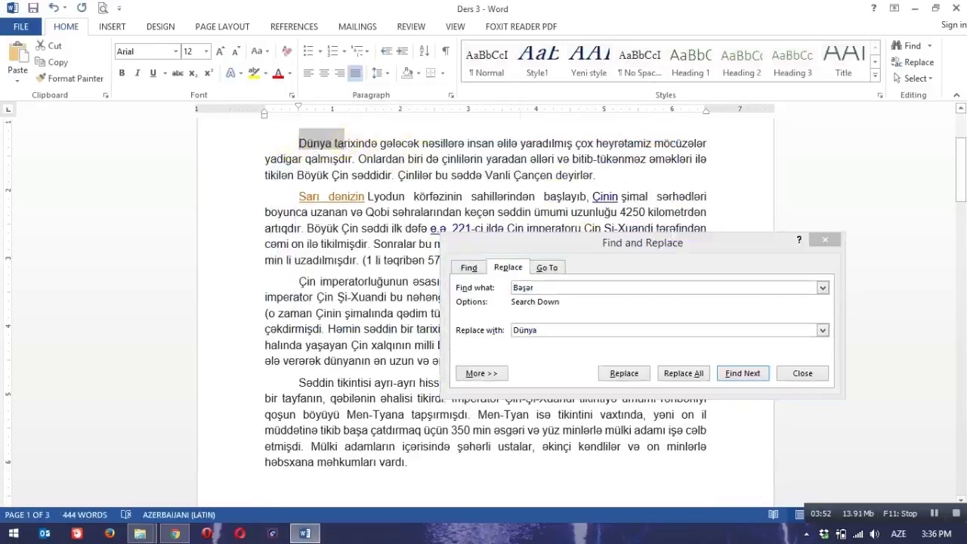
{"action": "left_click", "coordinate": [338, 142]}
{"action": "left_click", "coordinate": [549, 300]}
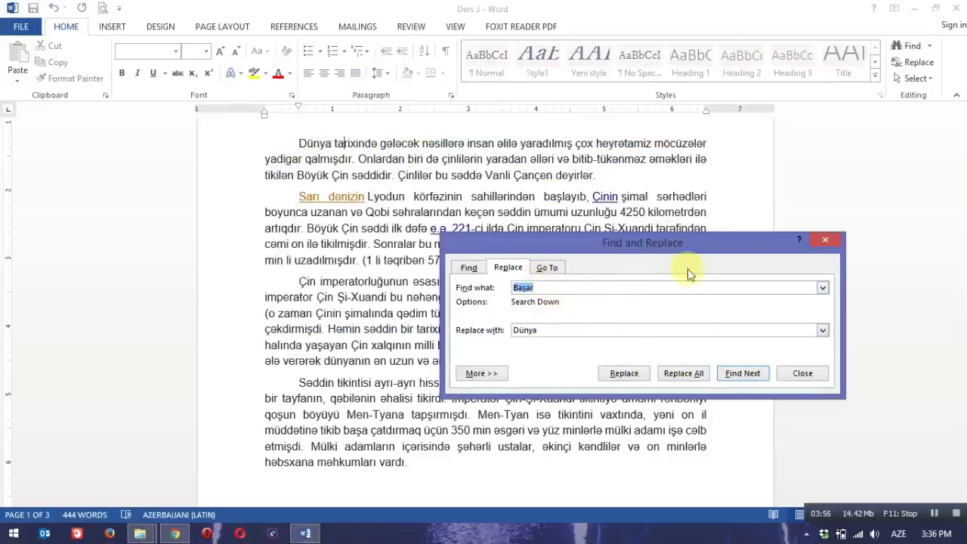
{"action": "left_click_drag", "start_coordinate": [665, 243], "coordinate": [582, 180]}
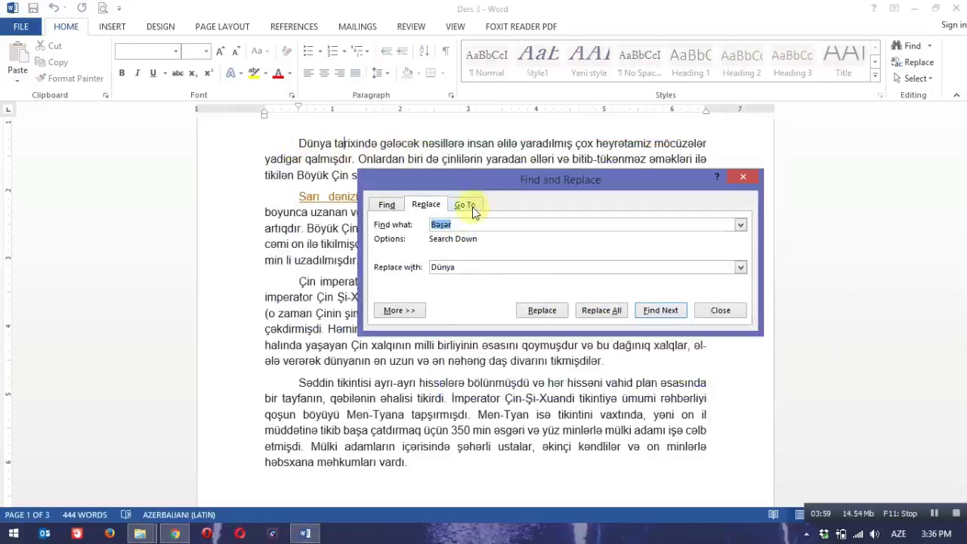
Browse the Go To targets: sections, lines, bookmarks, comments, footnotes, then pages
{"action": "left_click", "coordinate": [465, 204]}
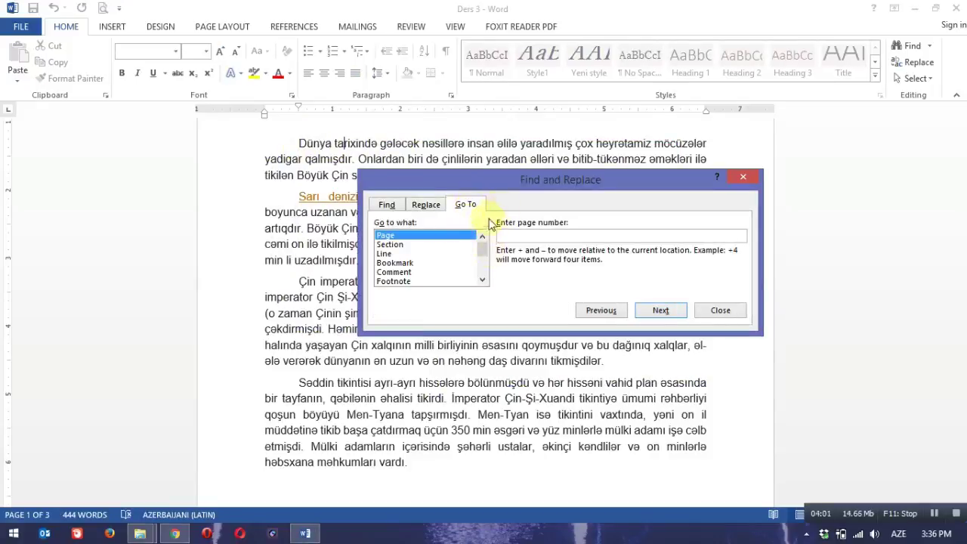
{"action": "left_click_drag", "start_coordinate": [523, 186], "coordinate": [517, 160]}
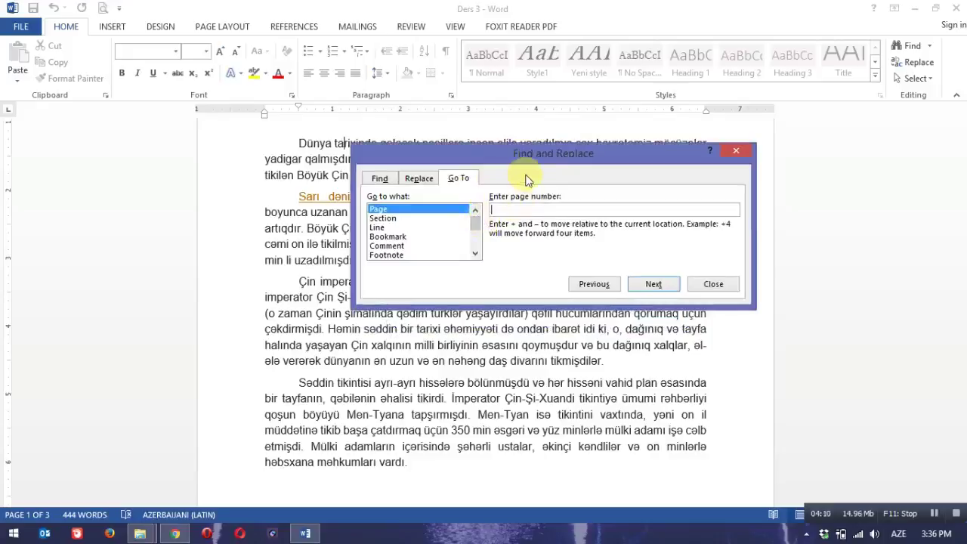
{"action": "left_click", "coordinate": [383, 217]}
{"action": "left_click", "coordinate": [393, 227]}
{"action": "left_click", "coordinate": [399, 236]}
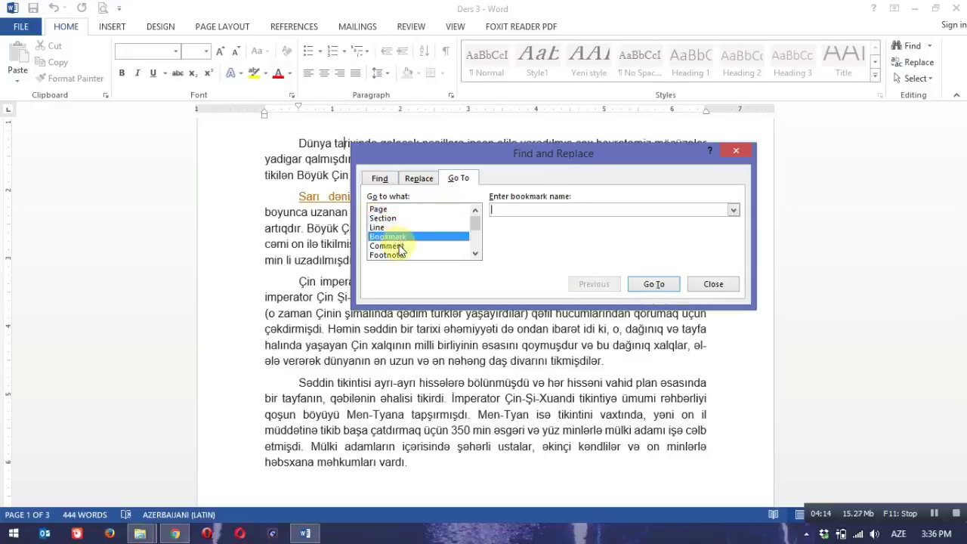
{"action": "left_click", "coordinate": [403, 246]}
{"action": "left_click", "coordinate": [403, 255]}
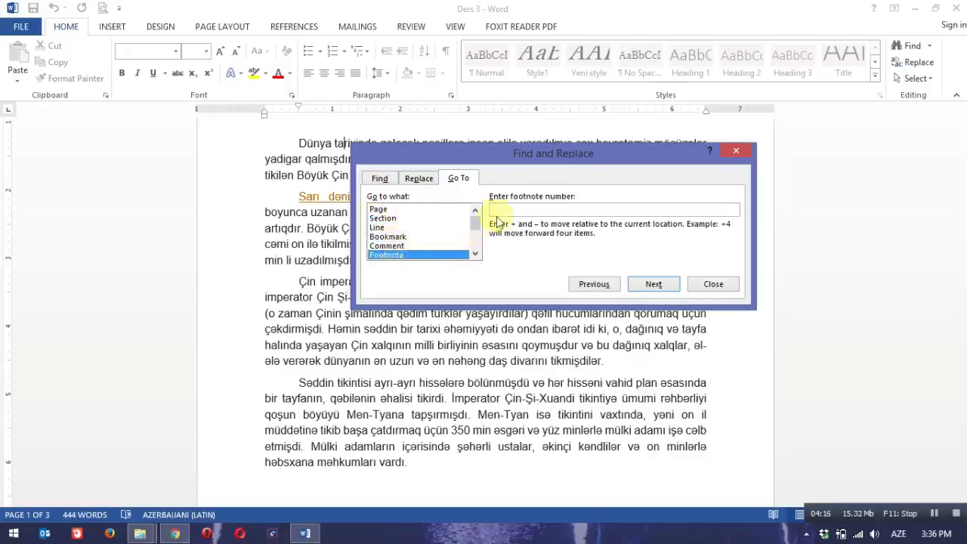
{"action": "left_click", "coordinate": [425, 218]}
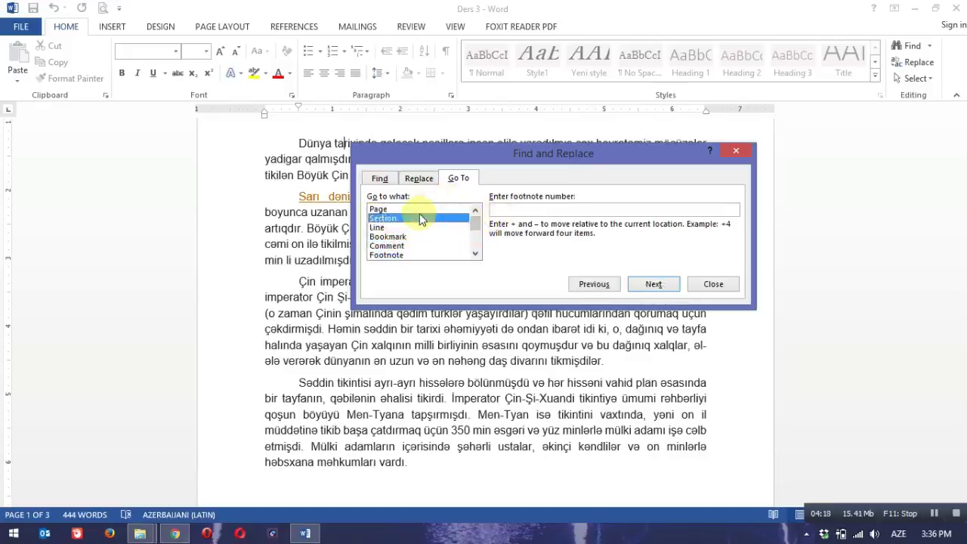
{"action": "left_click", "coordinate": [409, 209]}
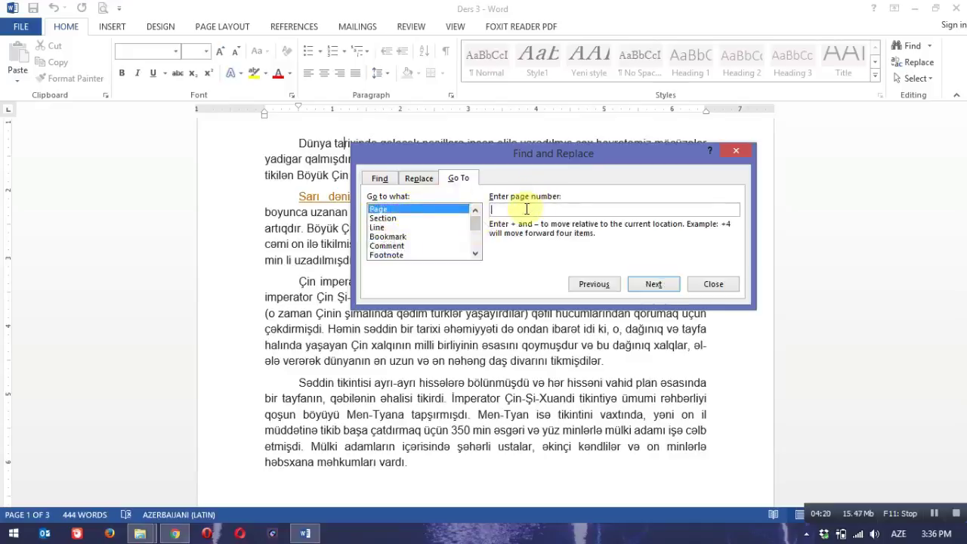
Go to page 2 of the document
{"action": "type", "text": "2"}
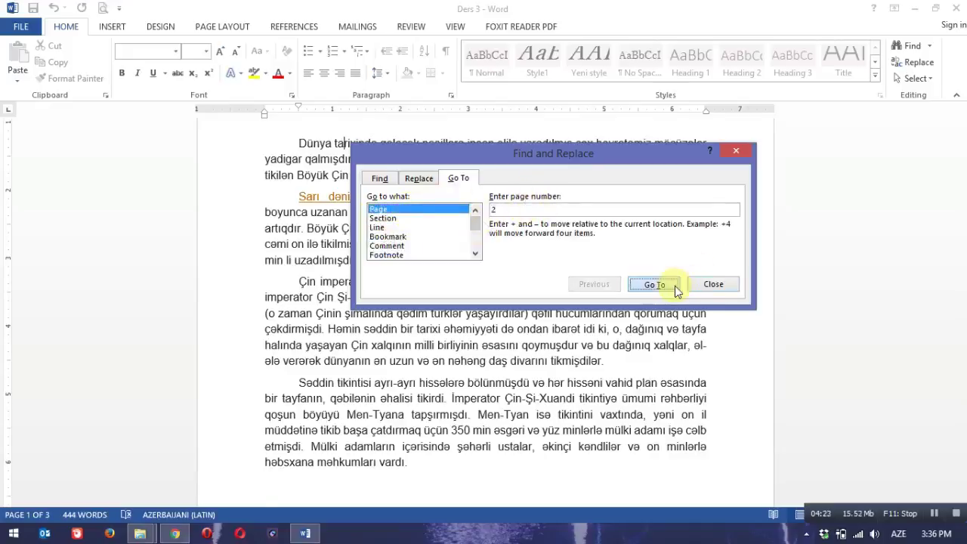
{"action": "left_click", "coordinate": [676, 287]}
{"action": "left_click", "coordinate": [320, 347]}
{"action": "scroll", "coordinate": [290, 280], "scroll_direction": "up", "scroll_amount": 1}
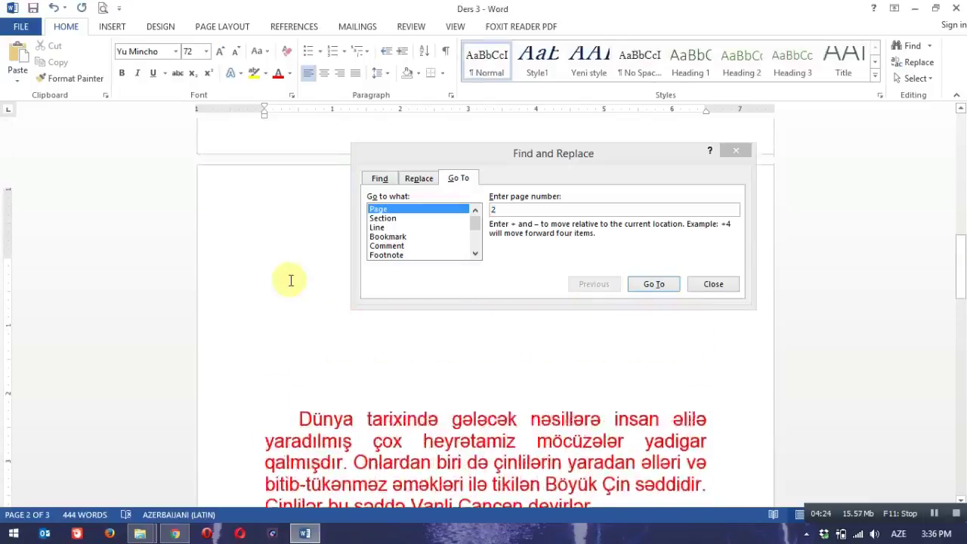
{"action": "scroll", "coordinate": [290, 280], "scroll_direction": "up", "scroll_amount": 1}
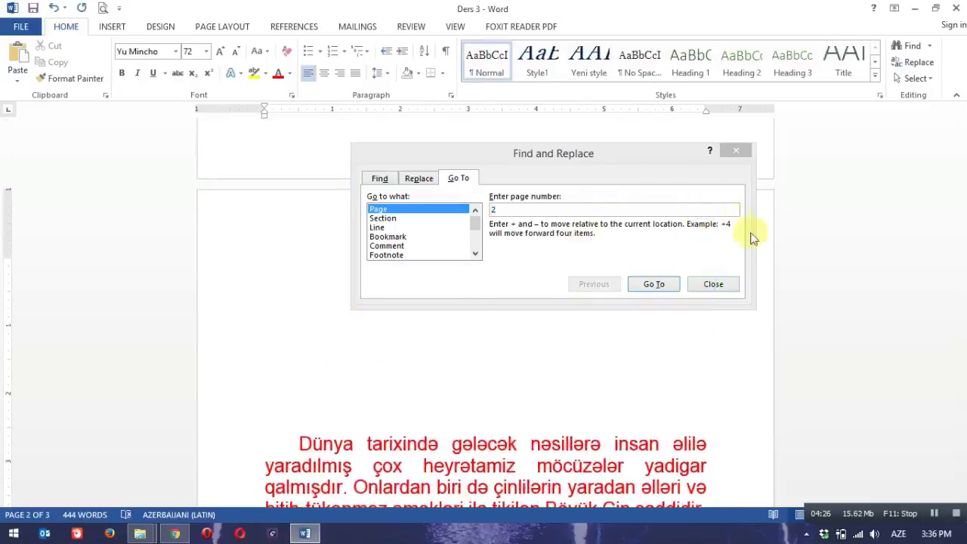
Close Find and Replace, reopen Replace to check the replacement, then close it again
{"action": "left_click", "coordinate": [718, 284]}
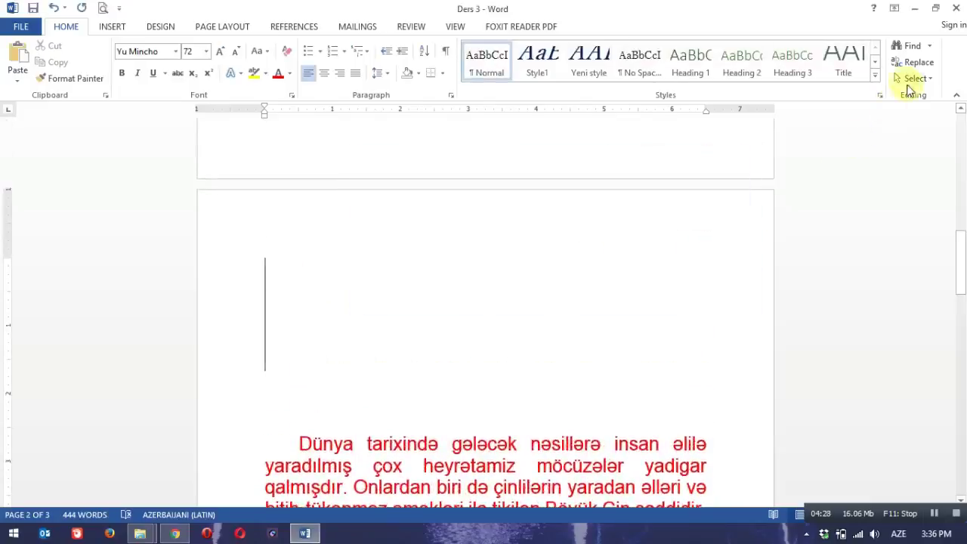
{"action": "left_click", "coordinate": [919, 63]}
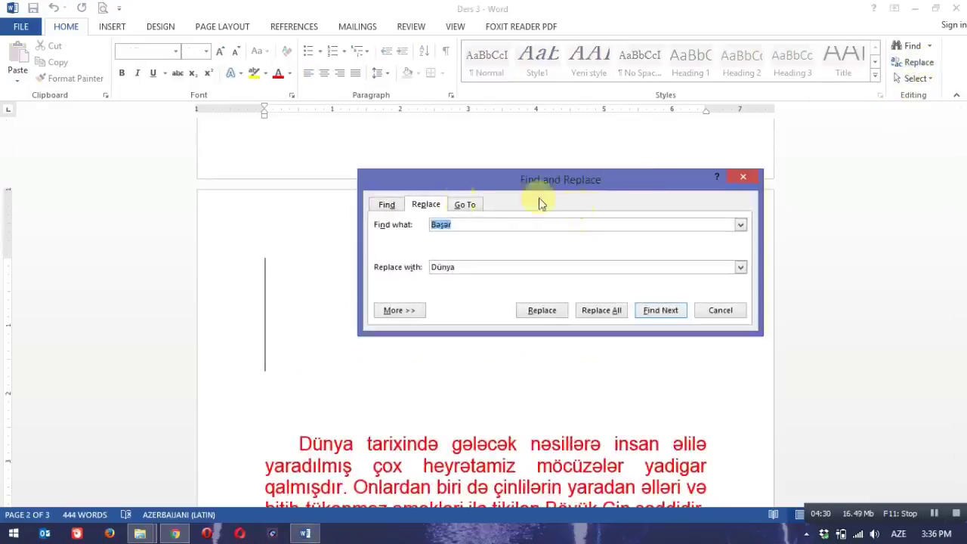
{"action": "left_click", "coordinate": [743, 176]}
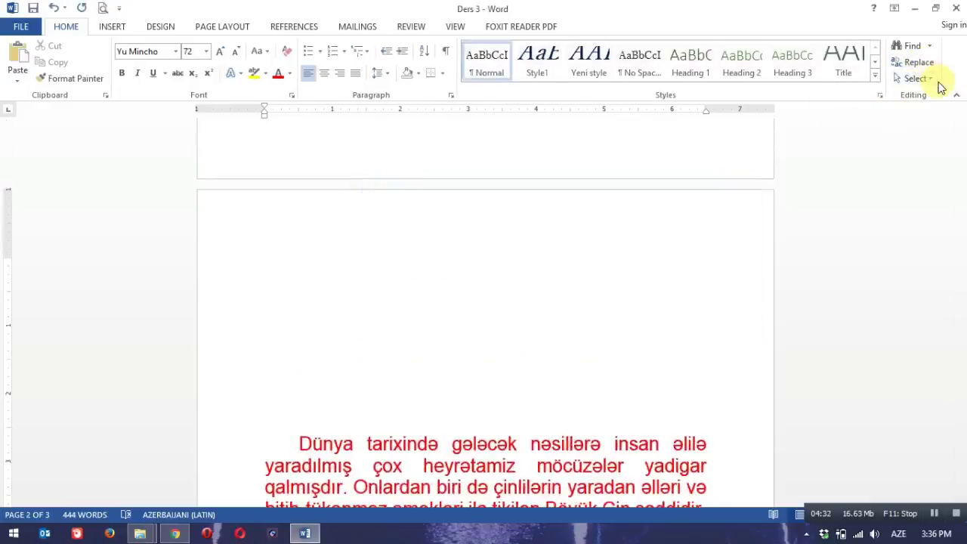
{"action": "left_click", "coordinate": [937, 85]}
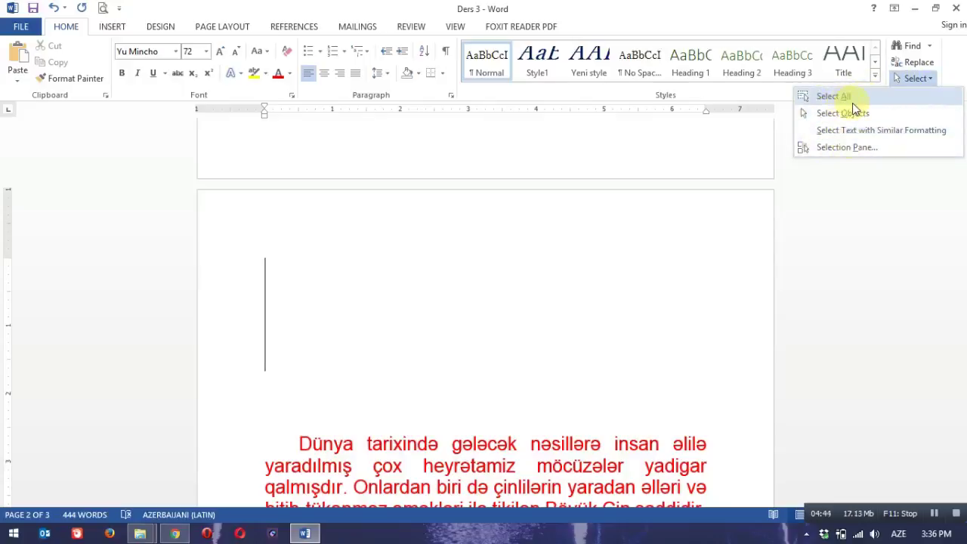
{"action": "left_click", "coordinate": [852, 105]}
{"action": "scroll", "coordinate": [363, 315], "scroll_direction": "up", "scroll_amount": 3}
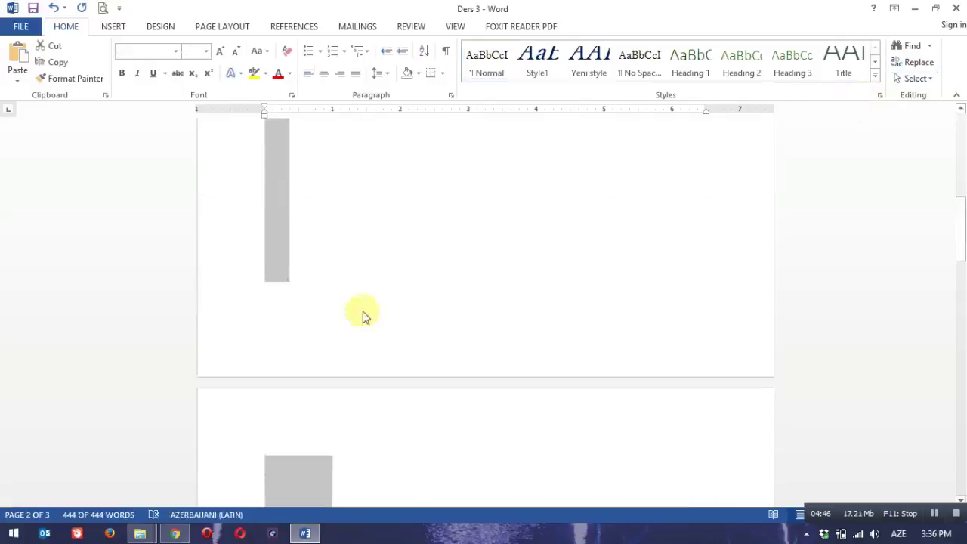
{"action": "scroll", "coordinate": [387, 281], "scroll_direction": "up", "scroll_amount": 3}
{"action": "scroll", "coordinate": [381, 280], "scroll_direction": "up", "scroll_amount": 5}
{"action": "left_click", "coordinate": [370, 255]}
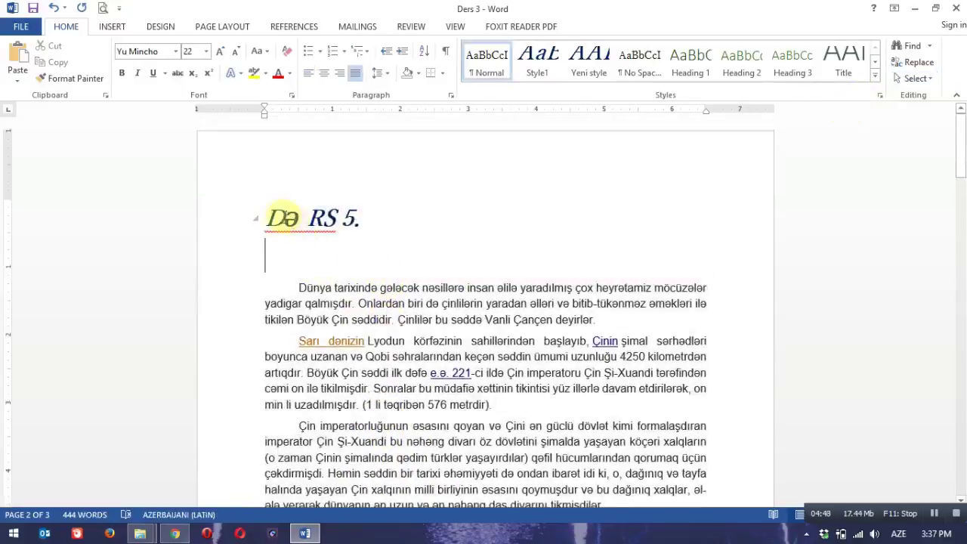
{"action": "left_click_drag", "start_coordinate": [265, 205], "coordinate": [604, 434]}
{"action": "left_click", "coordinate": [516, 366]}
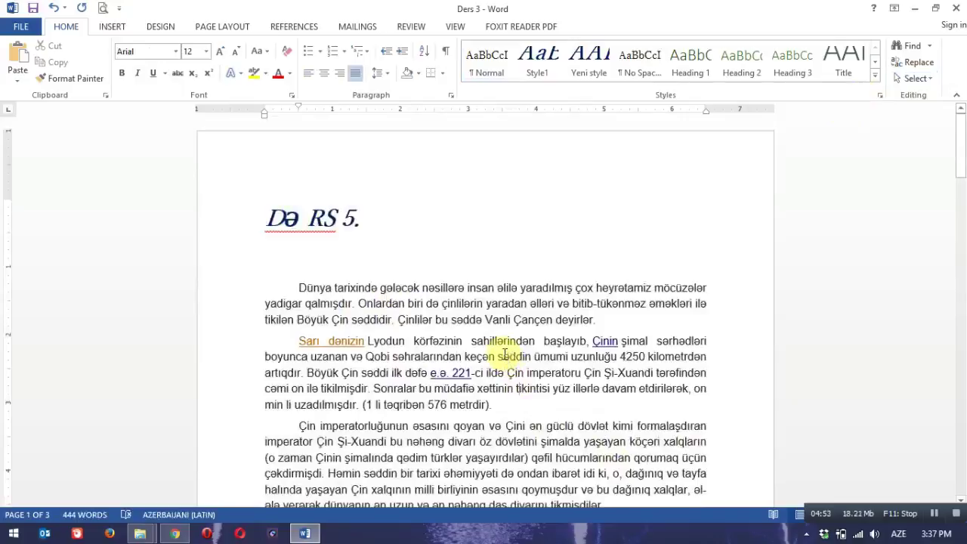
{"action": "key", "text": "ctrl+a"}
{"action": "left_click", "coordinate": [422, 303]}
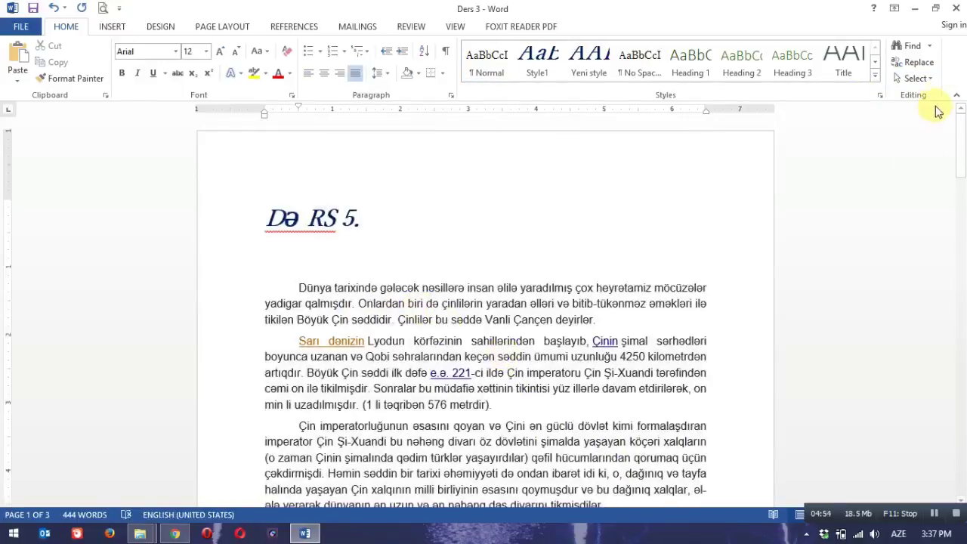
{"action": "left_click", "coordinate": [916, 78]}
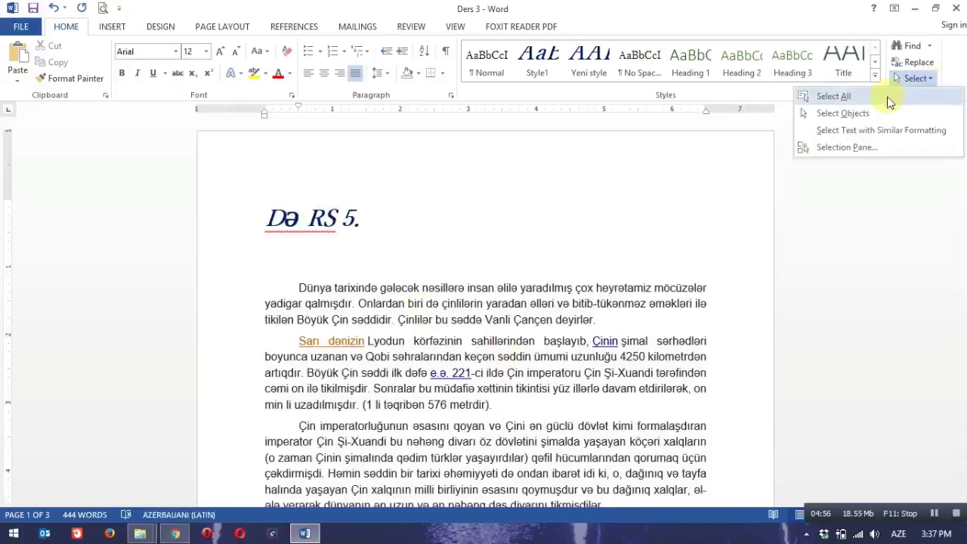
{"action": "left_click", "coordinate": [871, 113]}
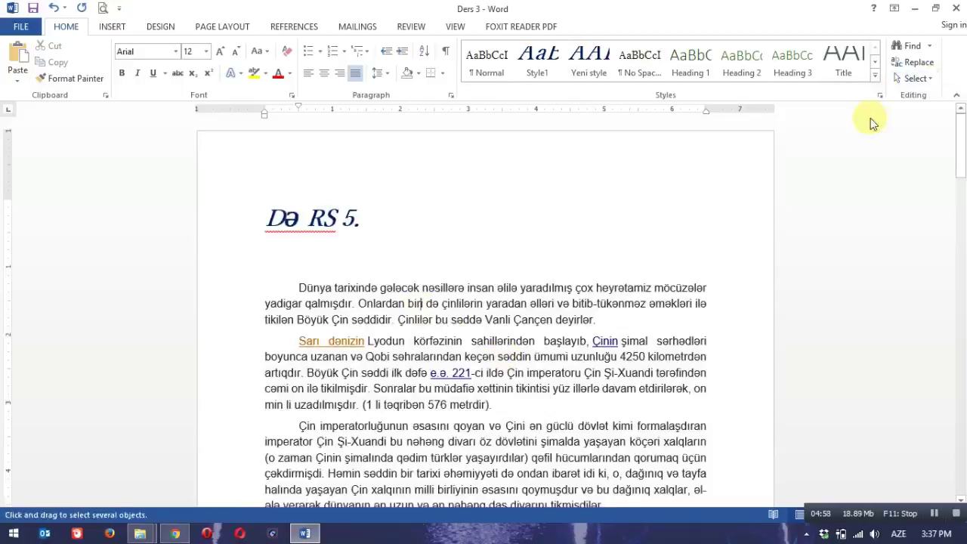
{"action": "left_click_drag", "start_coordinate": [233, 194], "coordinate": [609, 266]}
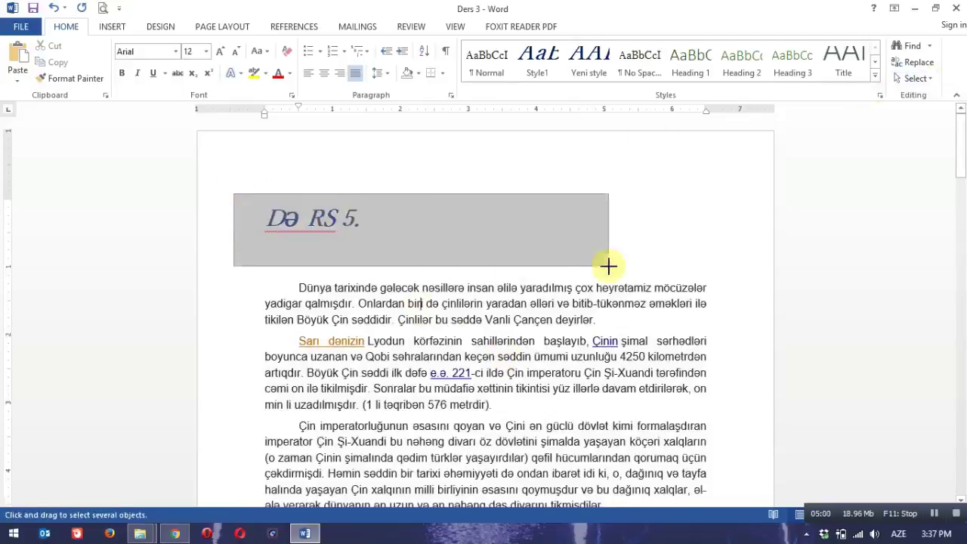
{"action": "left_click_drag", "start_coordinate": [212, 177], "coordinate": [552, 373]}
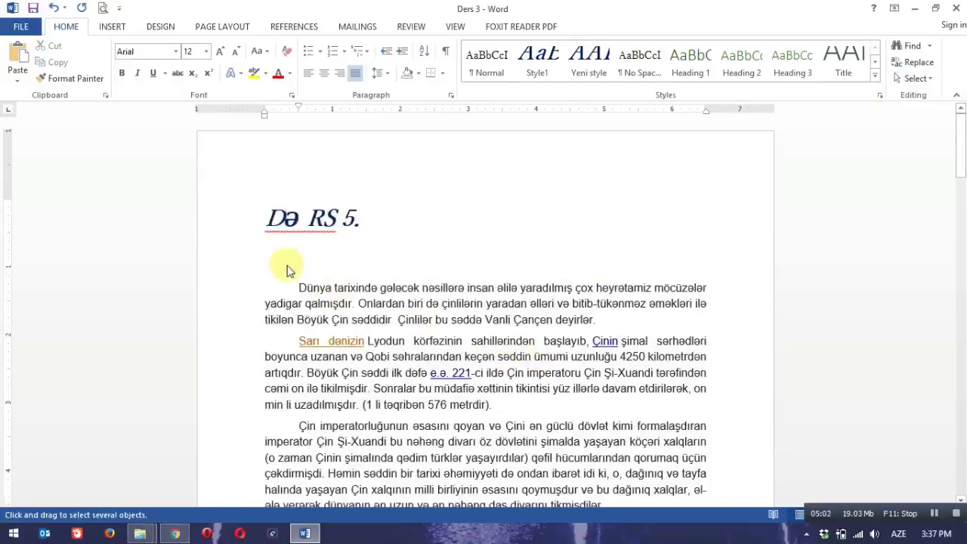
{"action": "left_click_drag", "start_coordinate": [242, 264], "coordinate": [725, 442]}
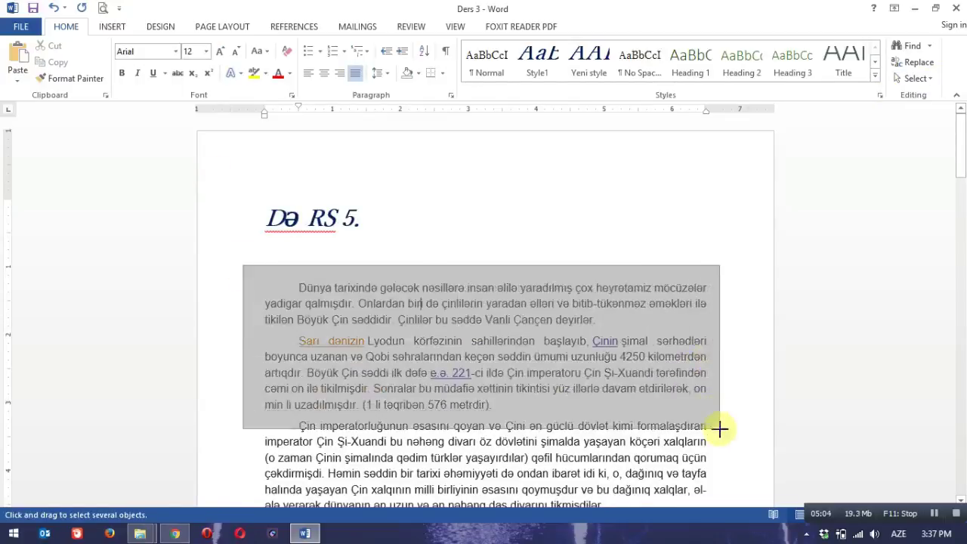
{"action": "left_click_drag", "start_coordinate": [252, 330], "coordinate": [727, 415]}
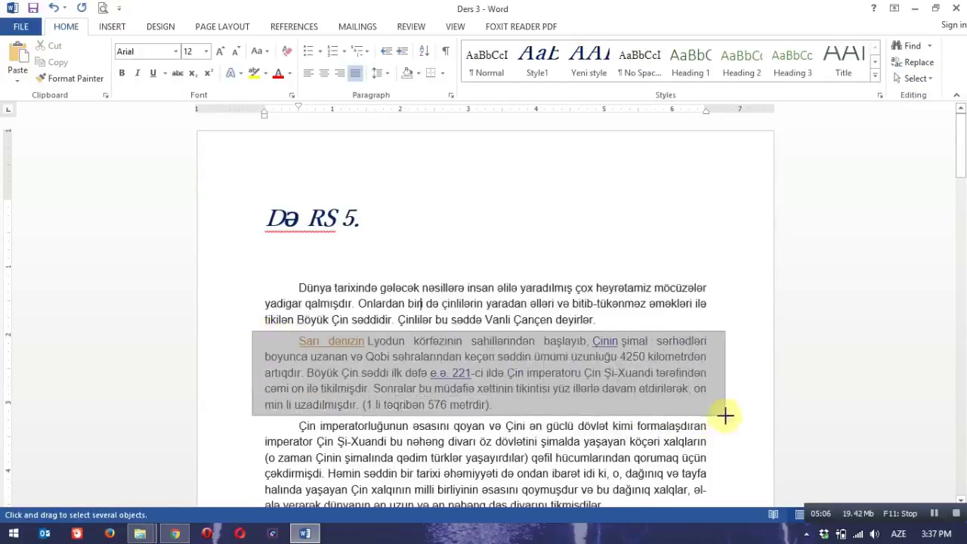
{"action": "left_click", "coordinate": [934, 81]}
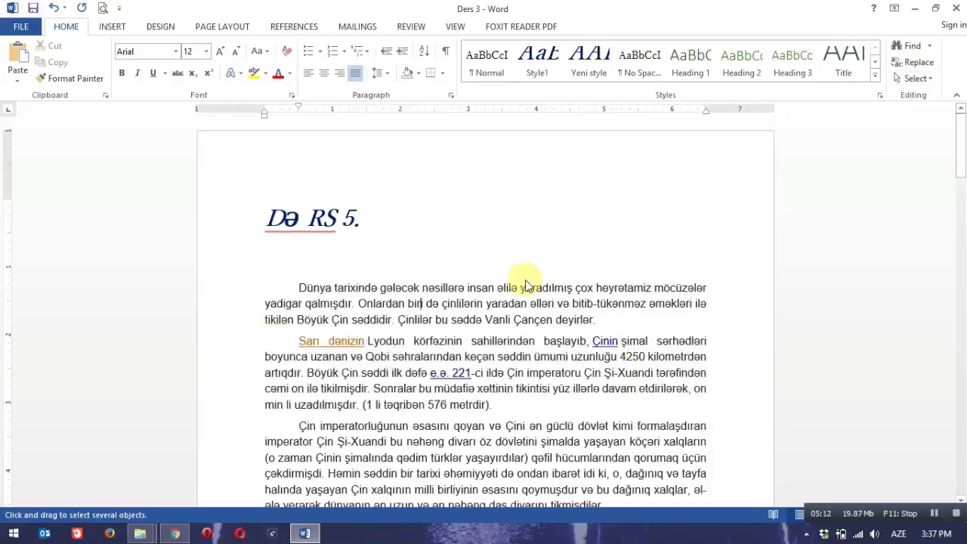
{"action": "double_click", "coordinate": [399, 288]}
{"action": "left_click", "coordinate": [483, 308]}
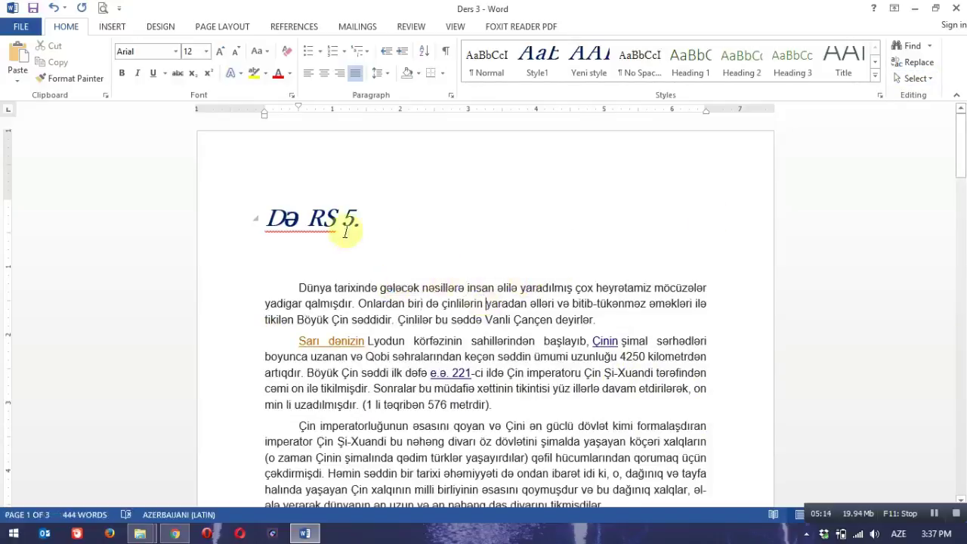
{"action": "double_click", "coordinate": [353, 289]}
{"action": "left_click", "coordinate": [360, 288]}
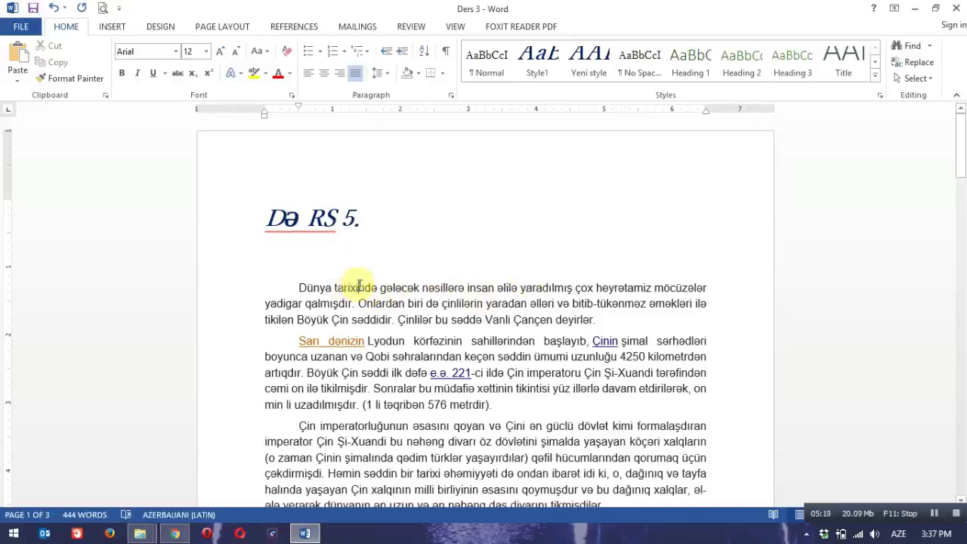
{"action": "left_click", "coordinate": [935, 81]}
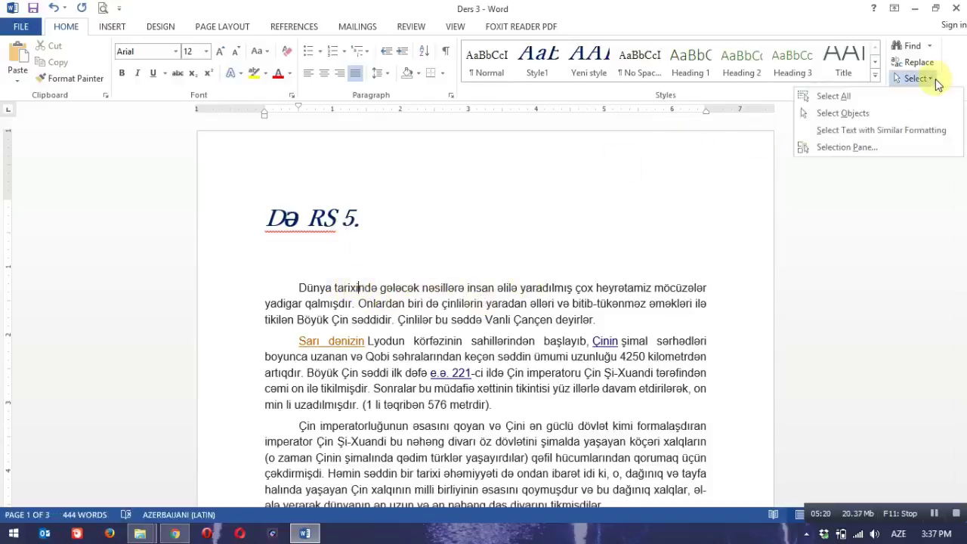
{"action": "left_click", "coordinate": [397, 274]}
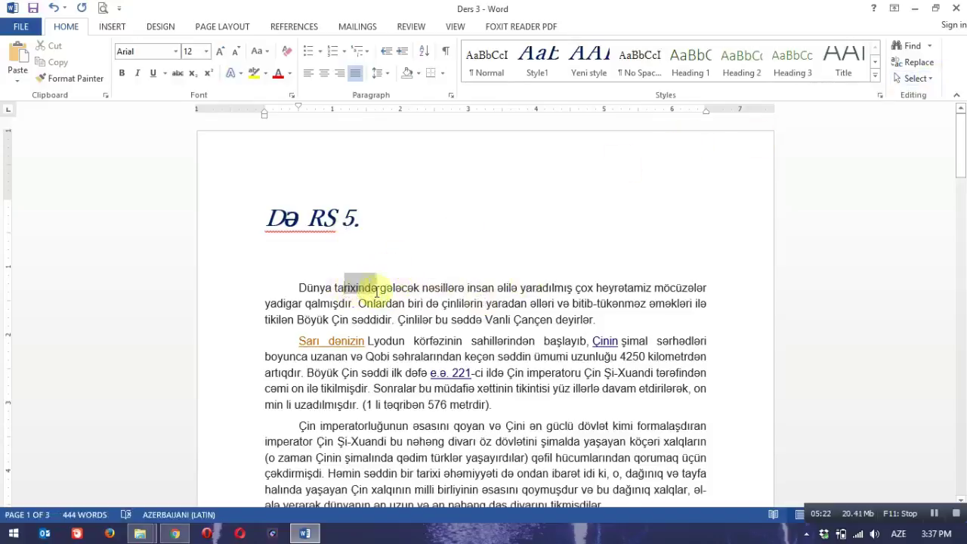
{"action": "left_click", "coordinate": [359, 290], "text": "ctrl"}
{"action": "left_click", "coordinate": [357, 288]}
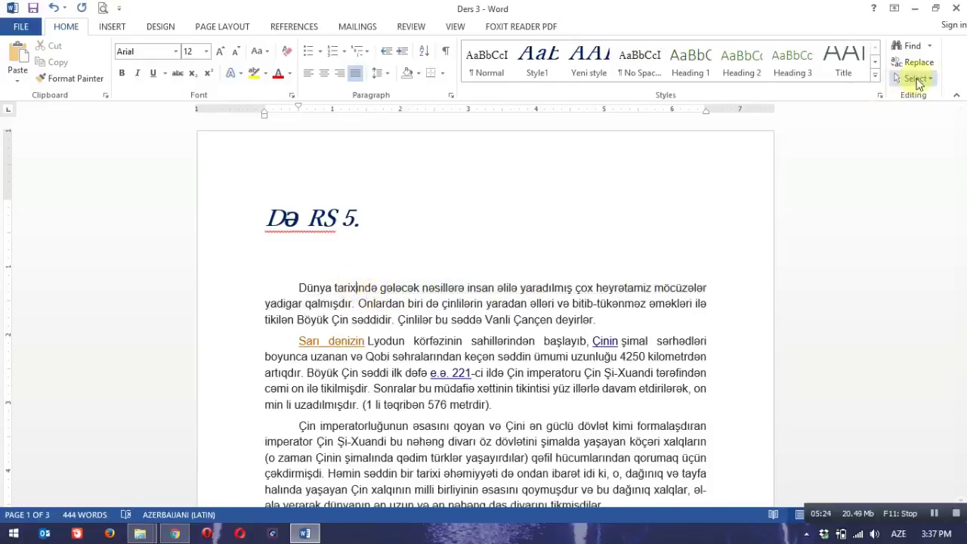
{"action": "left_click", "coordinate": [916, 78]}
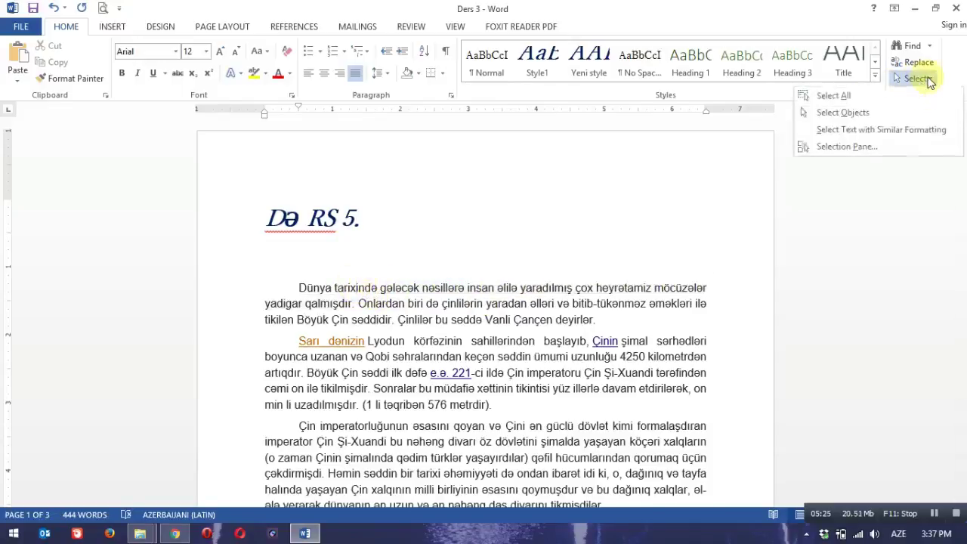
{"action": "left_click", "coordinate": [917, 129]}
{"action": "scroll", "coordinate": [380, 311], "scroll_direction": "down", "scroll_amount": 3}
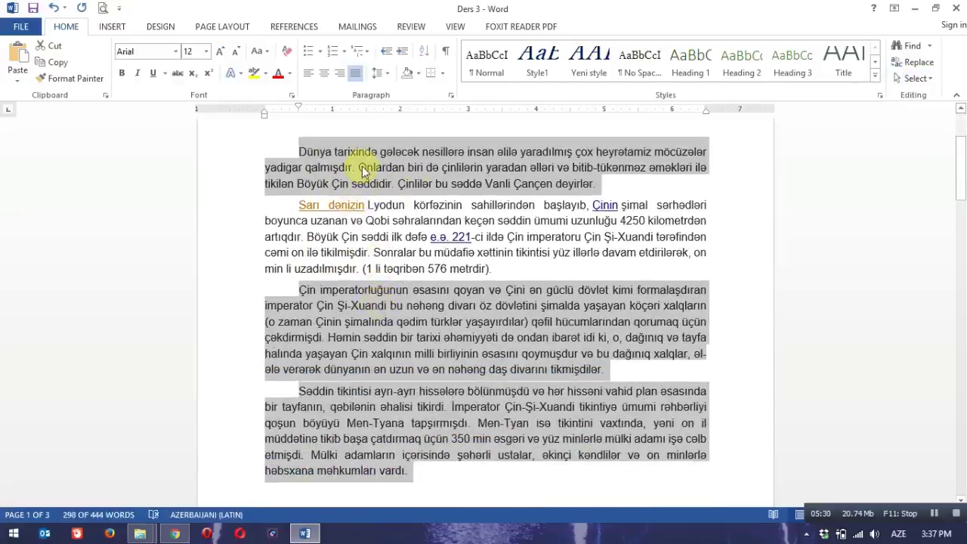
{"action": "scroll", "coordinate": [470, 249], "scroll_direction": "down", "scroll_amount": 15}
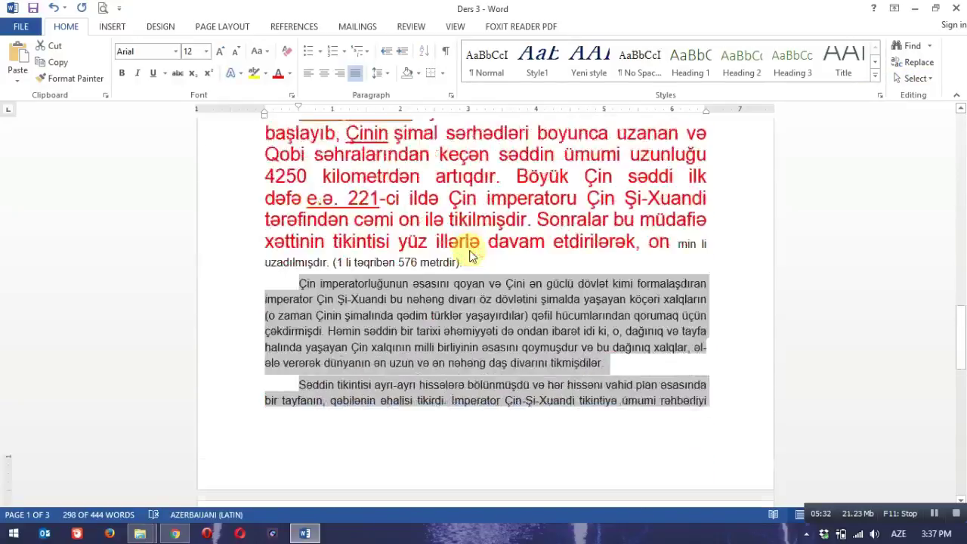
{"action": "scroll", "coordinate": [464, 265], "scroll_direction": "down", "scroll_amount": 9}
{"action": "scroll", "coordinate": [492, 280], "scroll_direction": "up", "scroll_amount": 10}
{"action": "scroll", "coordinate": [492, 281], "scroll_direction": "up", "scroll_amount": 10}
{"action": "scroll", "coordinate": [495, 283], "scroll_direction": "down", "scroll_amount": 20}
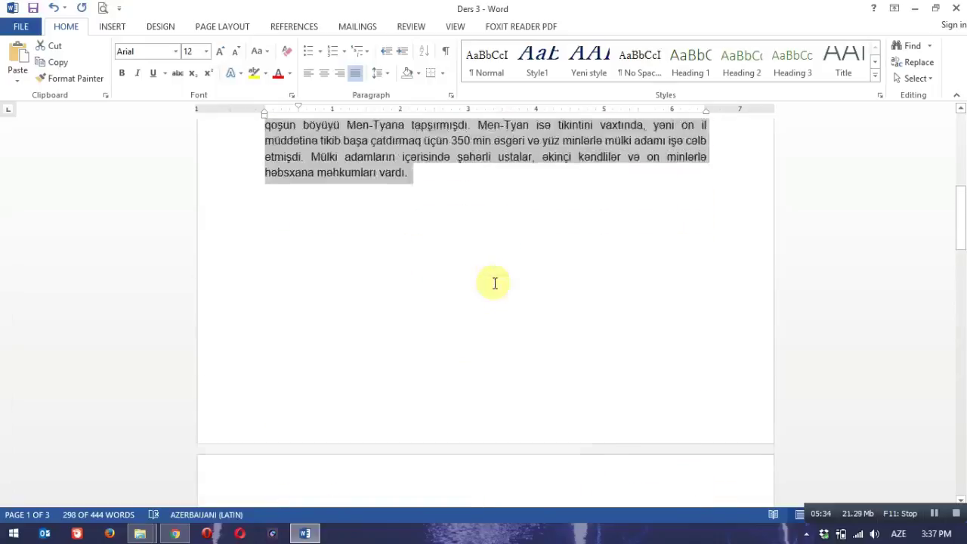
{"action": "scroll", "coordinate": [495, 283], "scroll_direction": "up", "scroll_amount": 8}
{"action": "left_click", "coordinate": [358, 274]}
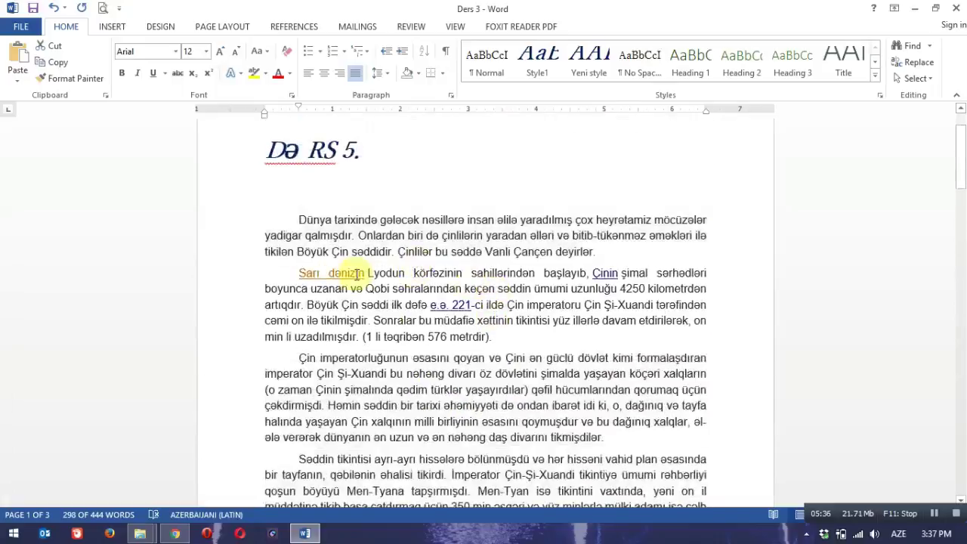
{"action": "left_click_drag", "start_coordinate": [298, 272], "coordinate": [492, 338]}
{"action": "left_click", "coordinate": [496, 344]}
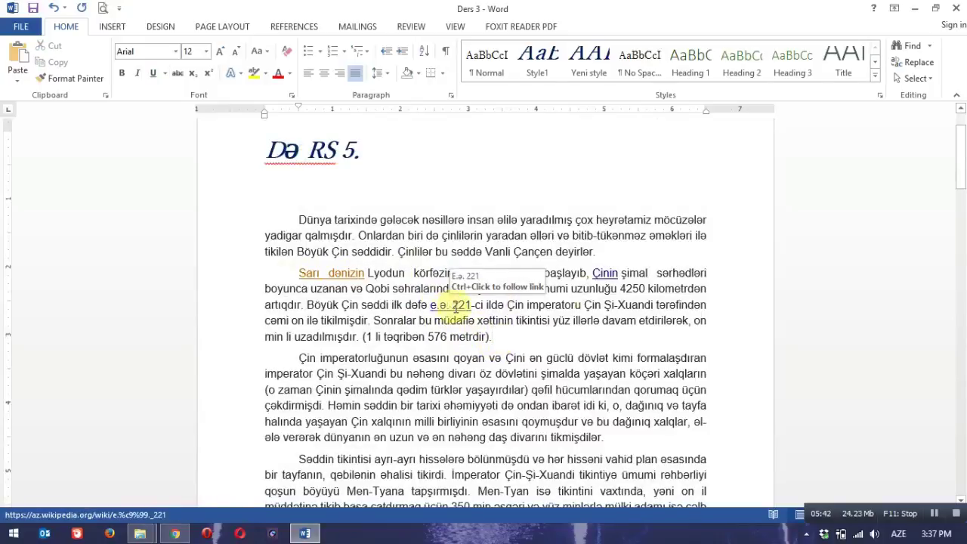
{"action": "left_click_drag", "start_coordinate": [478, 305], "coordinate": [410, 305]}
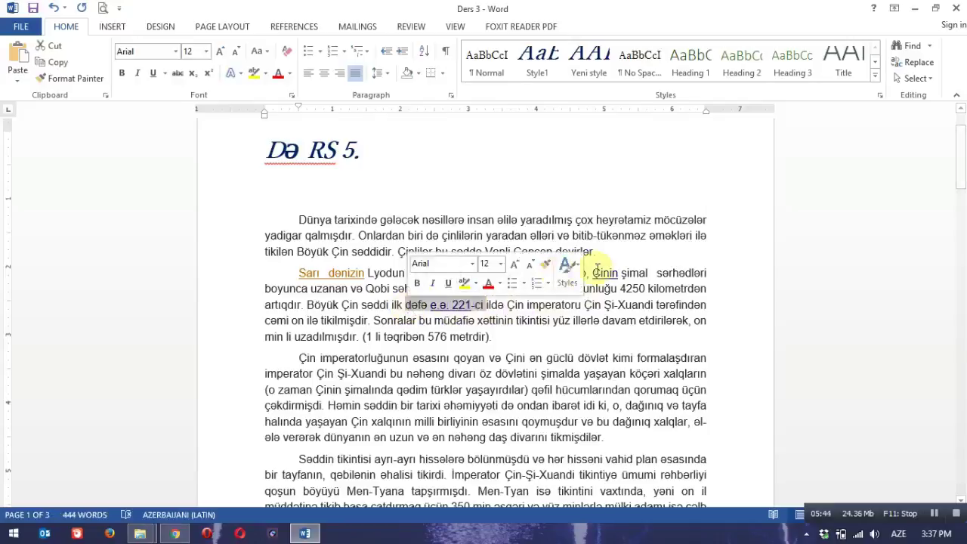
{"action": "left_click_drag", "start_coordinate": [655, 273], "coordinate": [594, 272]}
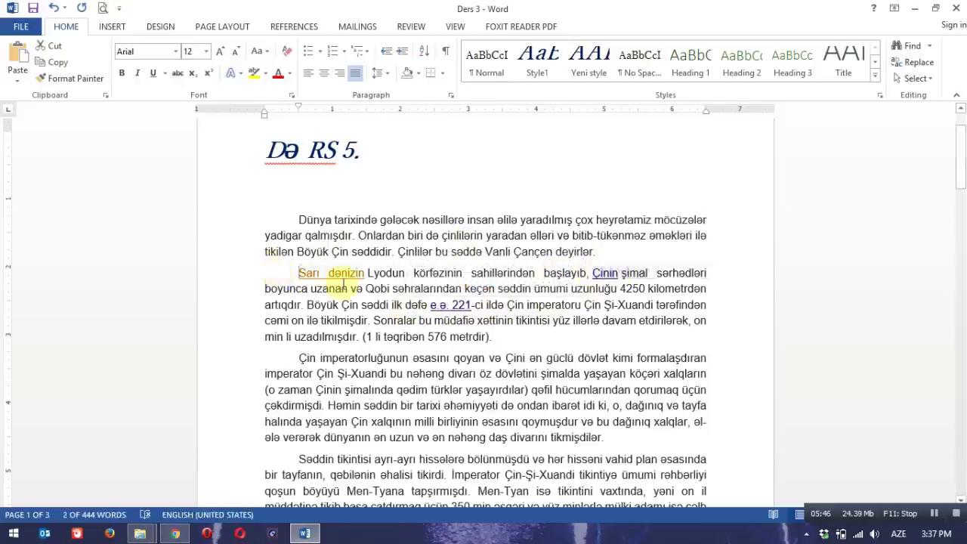
{"action": "left_click_drag", "start_coordinate": [295, 272], "coordinate": [423, 288]}
{"action": "left_click", "coordinate": [424, 288]}
{"action": "left_click", "coordinate": [573, 264]}
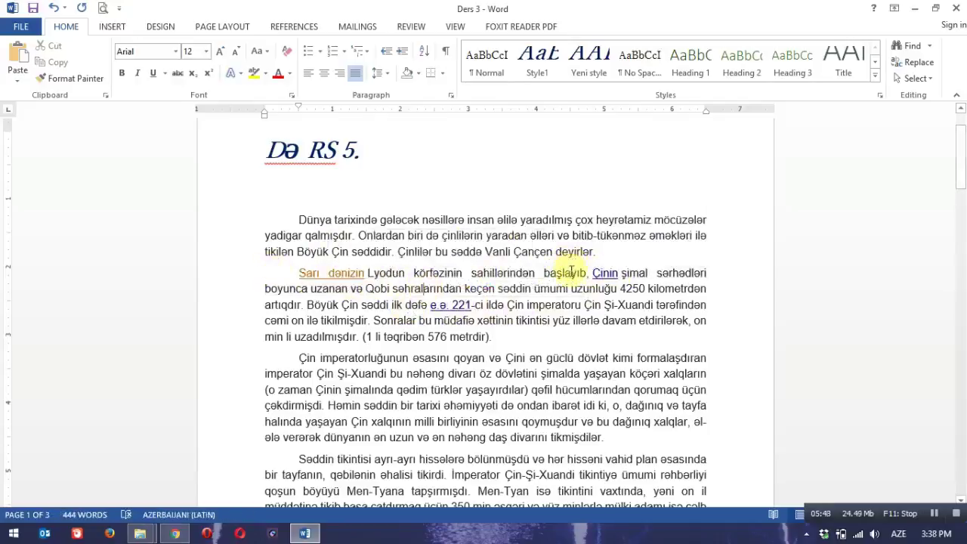